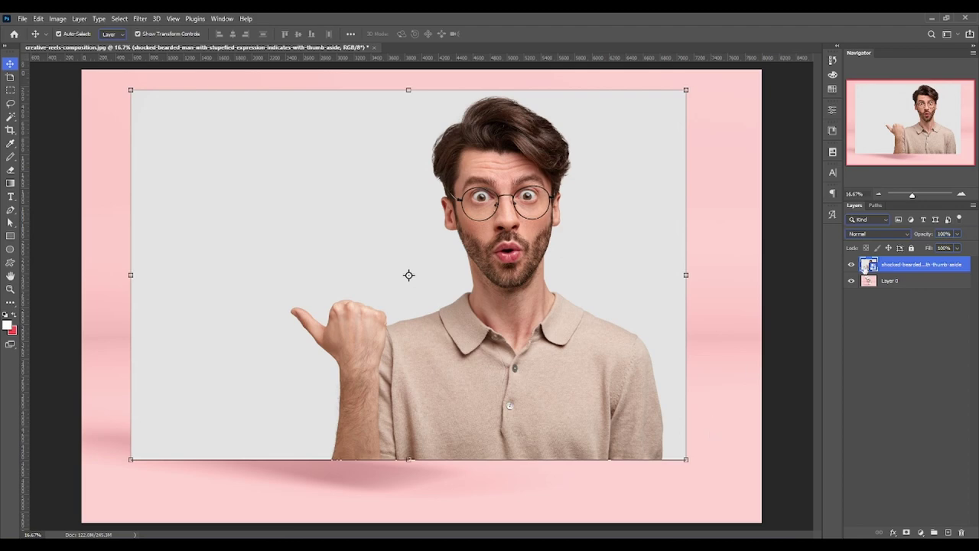
Toggle the man's photo visibility, then duplicate his layer and delete the copy.
left_click(851, 265)
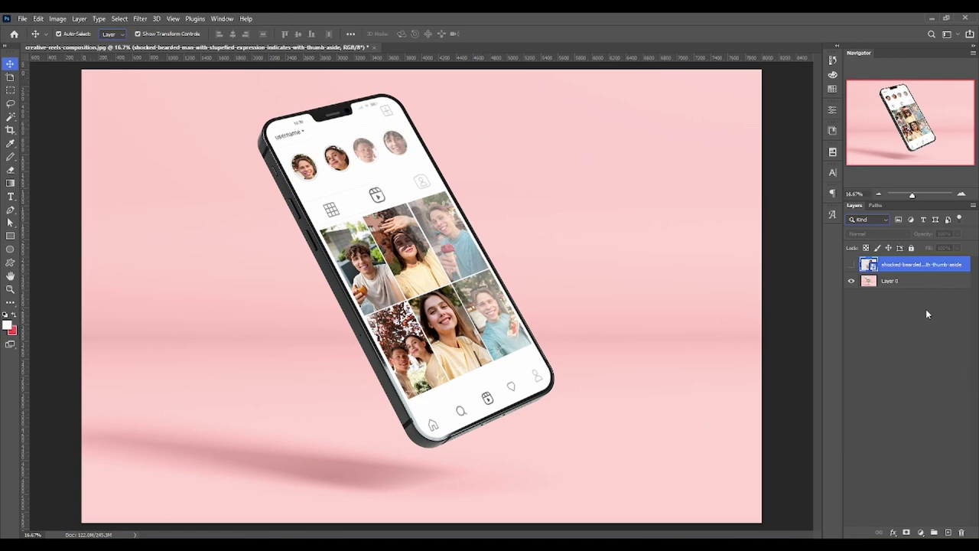
left_click(888, 282)
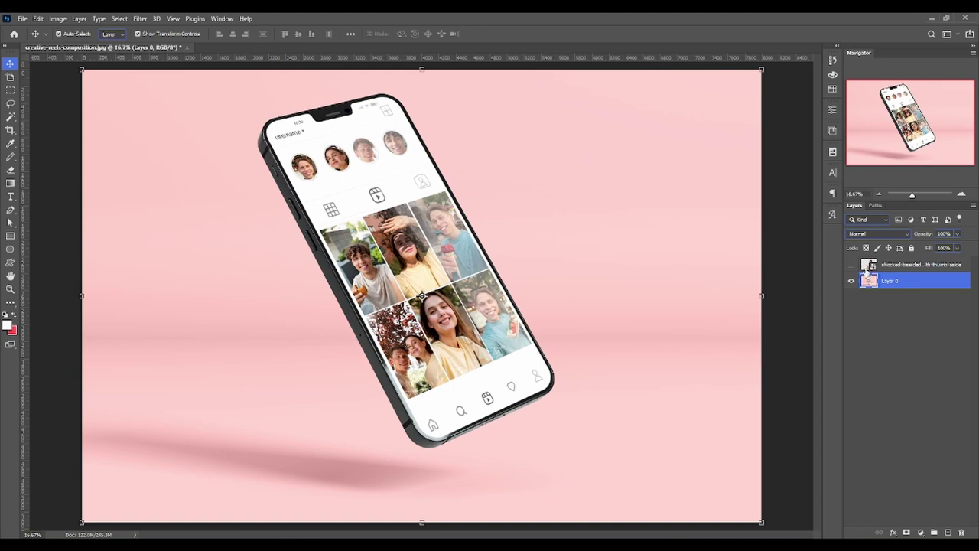
left_click(851, 265)
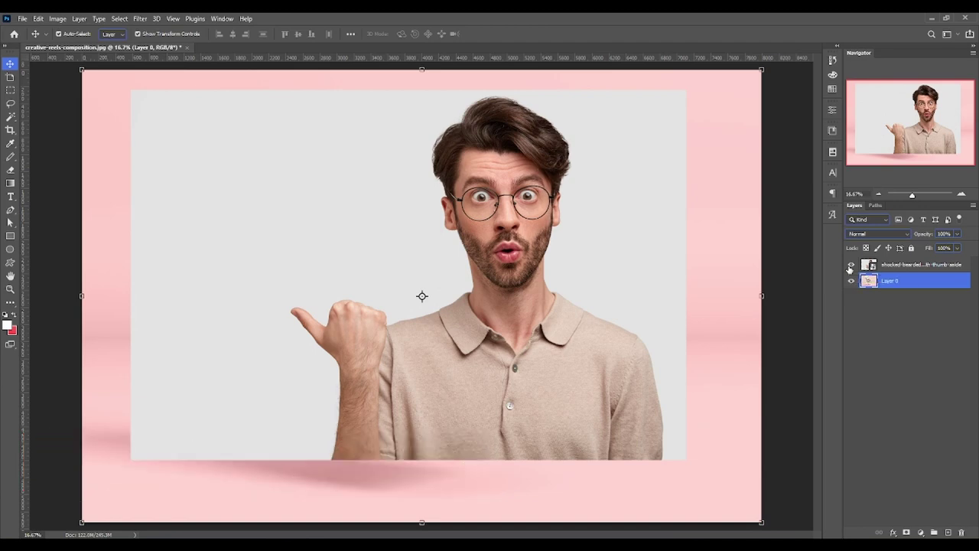
left_click(940, 267)
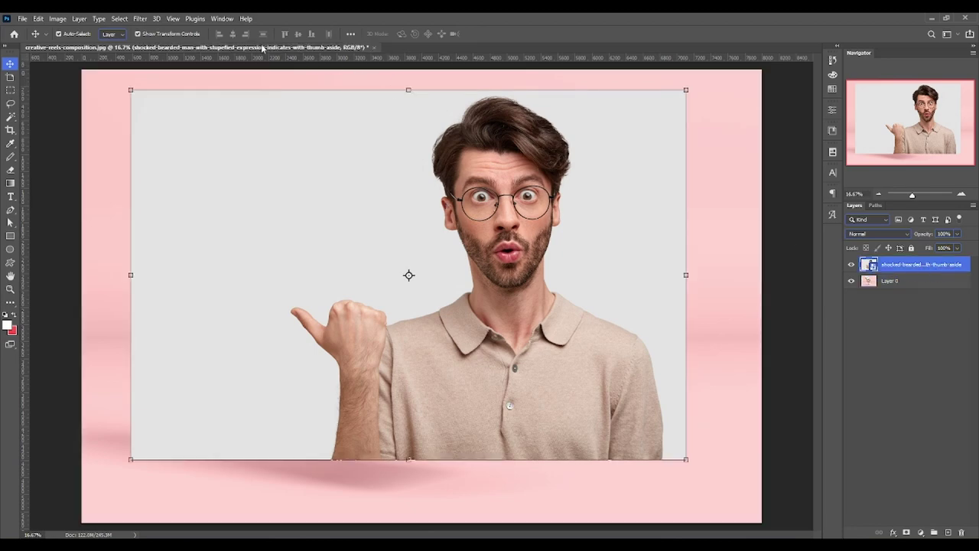
key("ctrl+j")
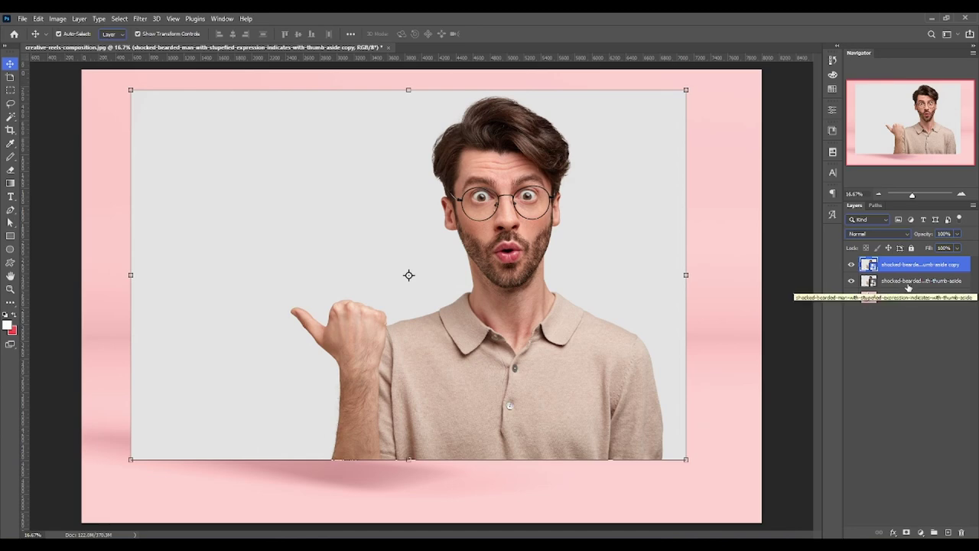
key("Delete")
Hide the man's photo, select Layer 0, and zoom into the phone's top-left corner.
left_click(851, 264)
left_click(910, 281)
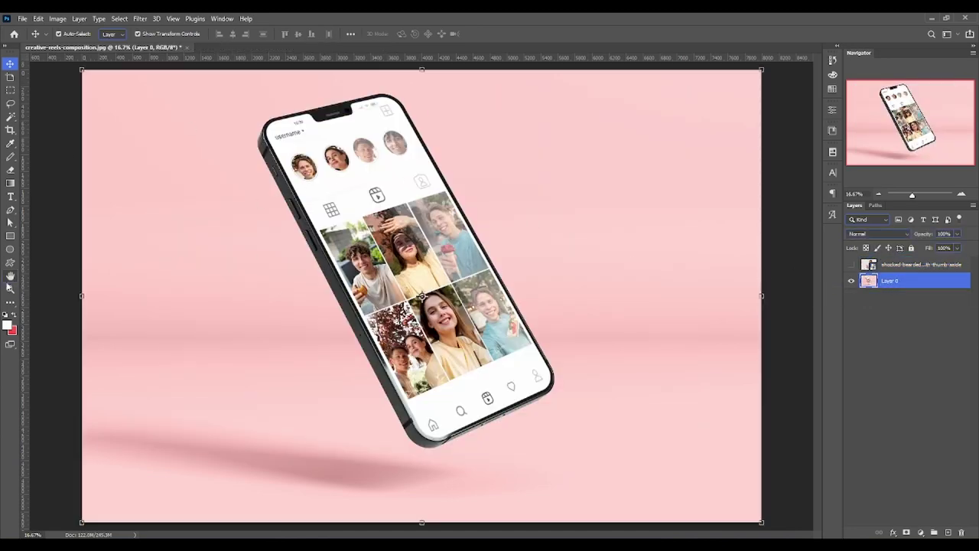
left_click(10, 288)
left_click_drag(280, 100, 339, 185)
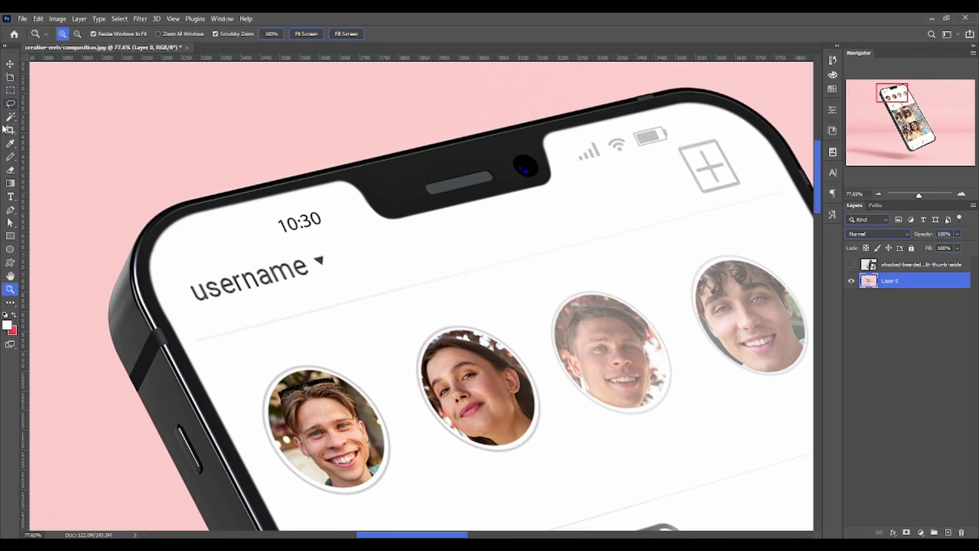
Trace the phone's top edge and notch with Pen Tool anchors and curves.
left_click(10, 209)
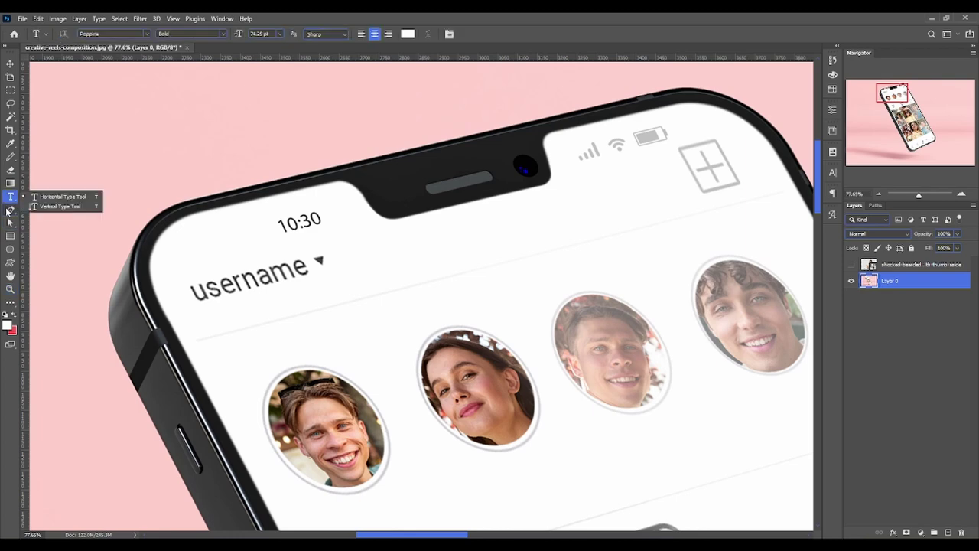
right_click(11, 209)
left_click(44, 209)
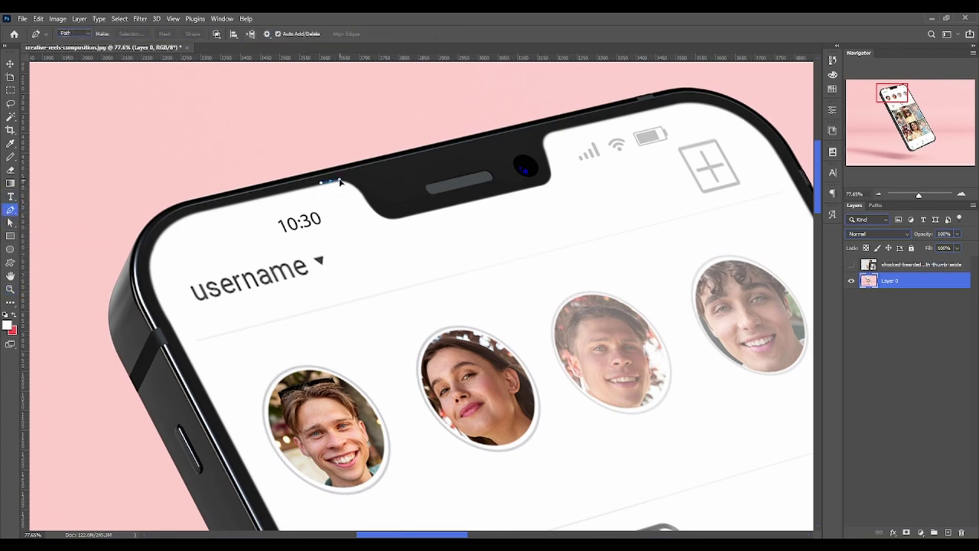
left_click(330, 182)
mouse_move(366, 201)
left_mouse_down()
mouse_move(373, 212)
mouse_move(424, 213)
left_mouse_up()
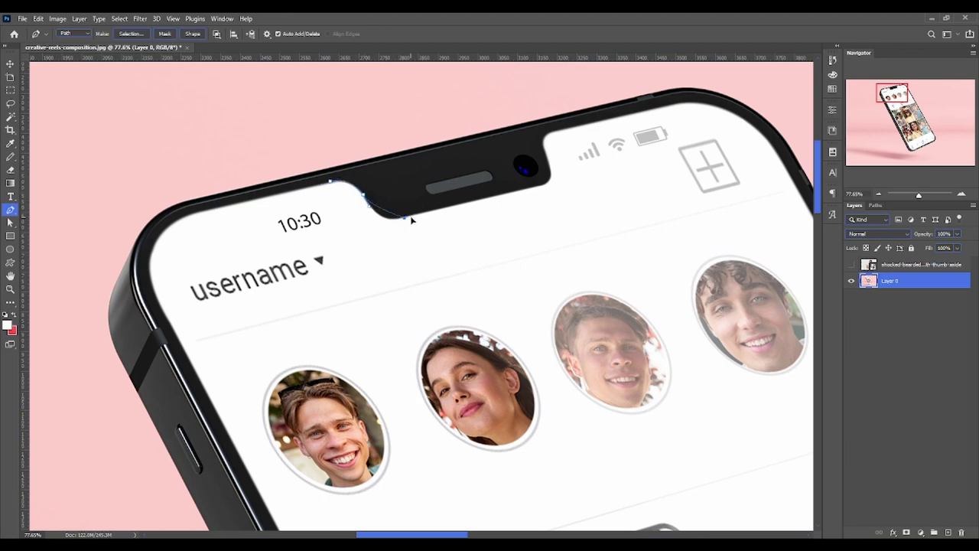
left_click(550, 185)
left_click(545, 138)
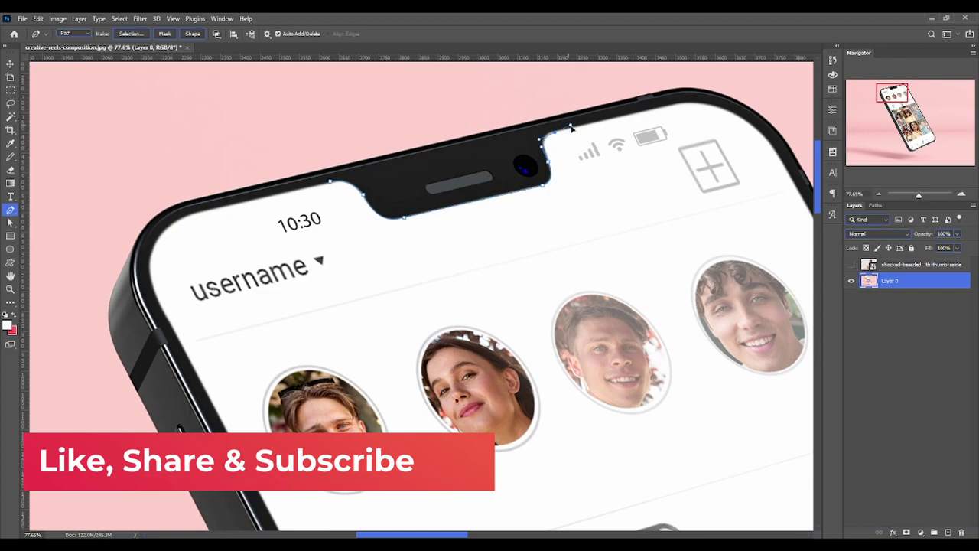
left_click_drag(574, 126, 380, 157)
left_click(486, 132)
Continue the path down the right edge, around the bottom and left edge, and close it.
scroll(536, 306, "down", 10)
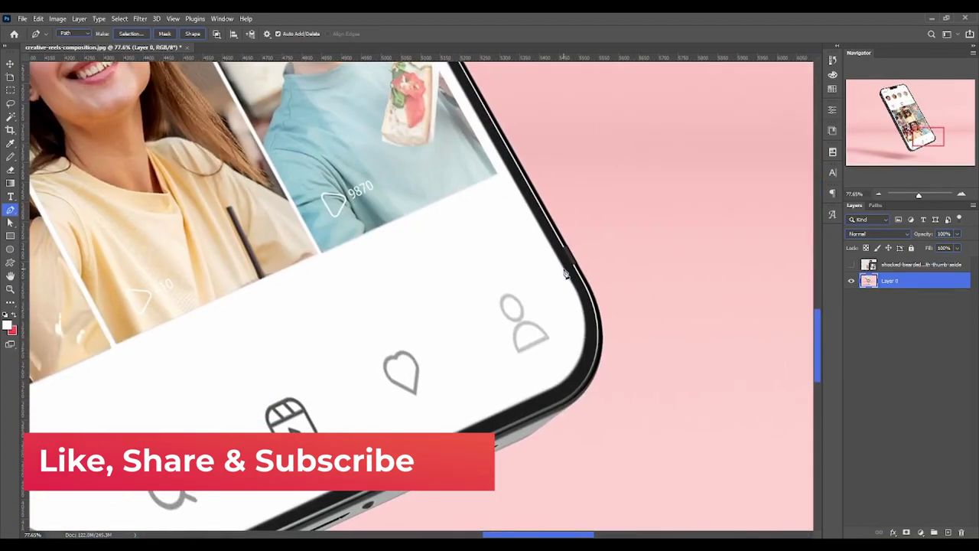
left_click(584, 304)
left_click_drag(545, 389, 486, 418)
scroll(487, 418, "down", 10)
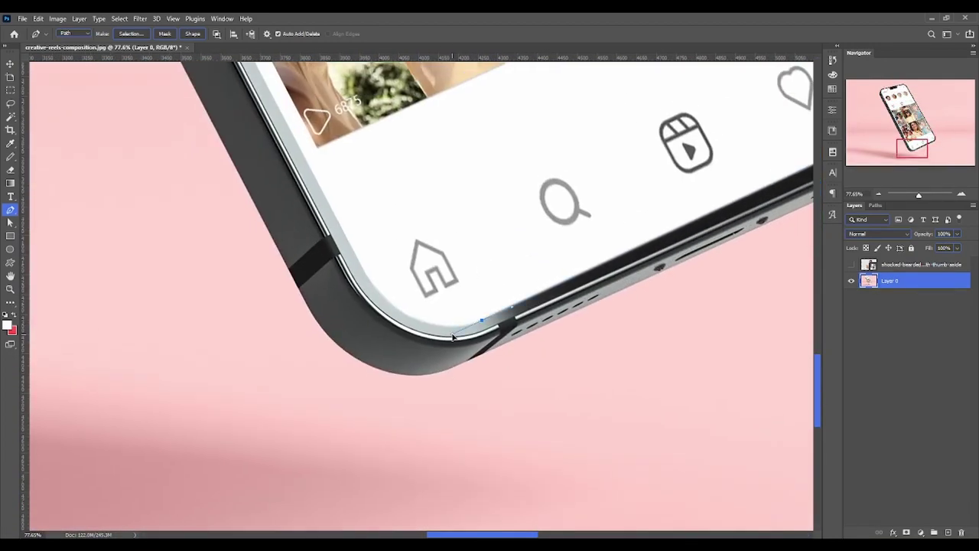
left_click(360, 271)
scroll(355, 434, "up", 10)
scroll(355, 434, "up", 10)
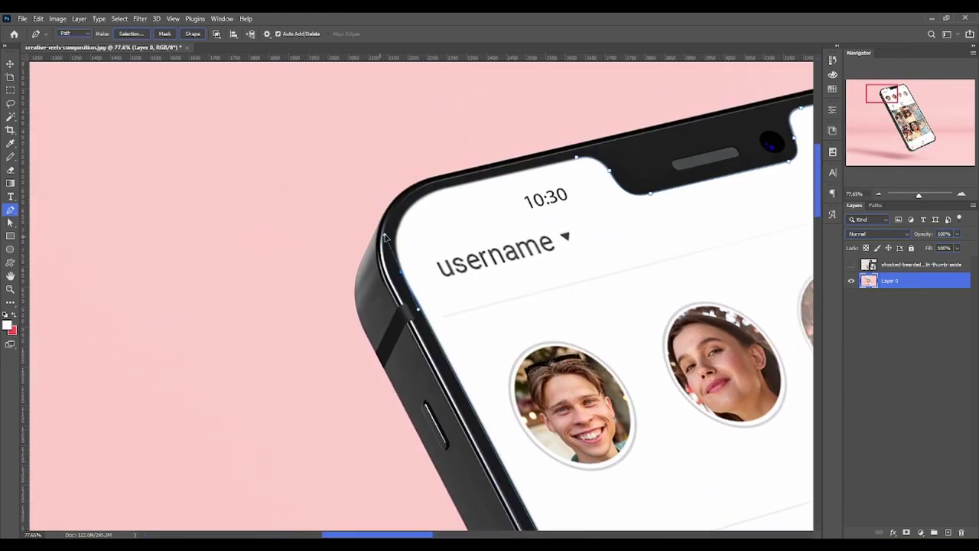
left_click(398, 229)
key("v")
key("ctrl+0")
left_click(421, 266)
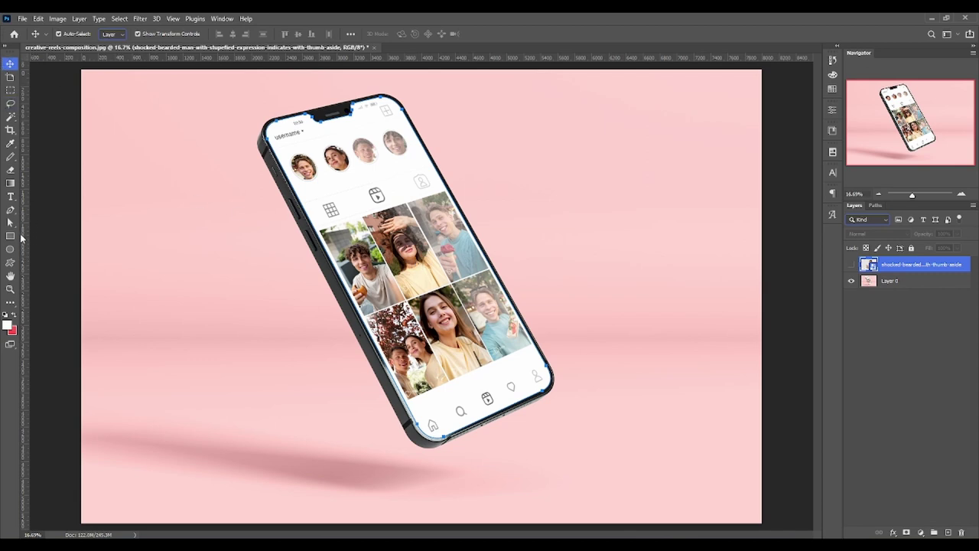
Convert the traced phone-screen path into a Shape 1 layer.
left_click(4, 47)
left_click(10, 236)
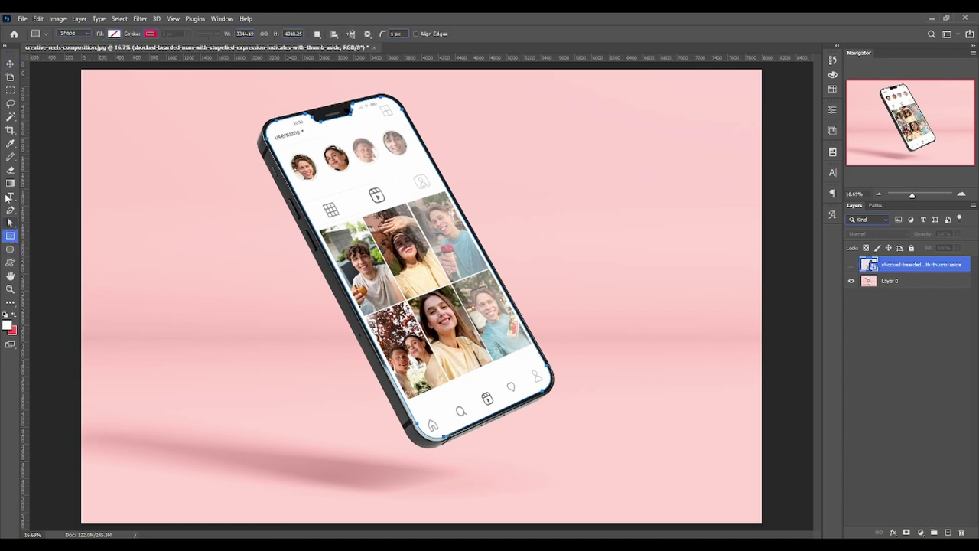
left_click(10, 208)
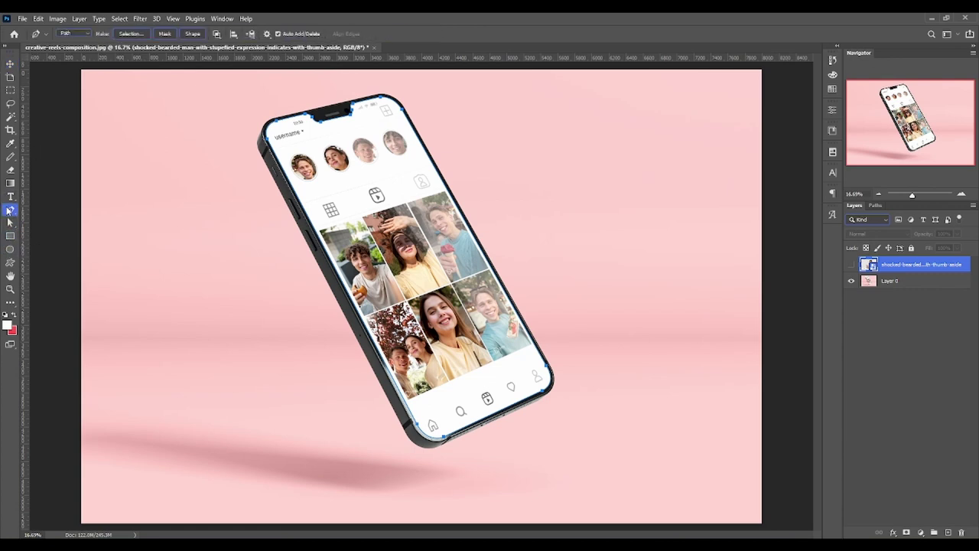
left_click(190, 35)
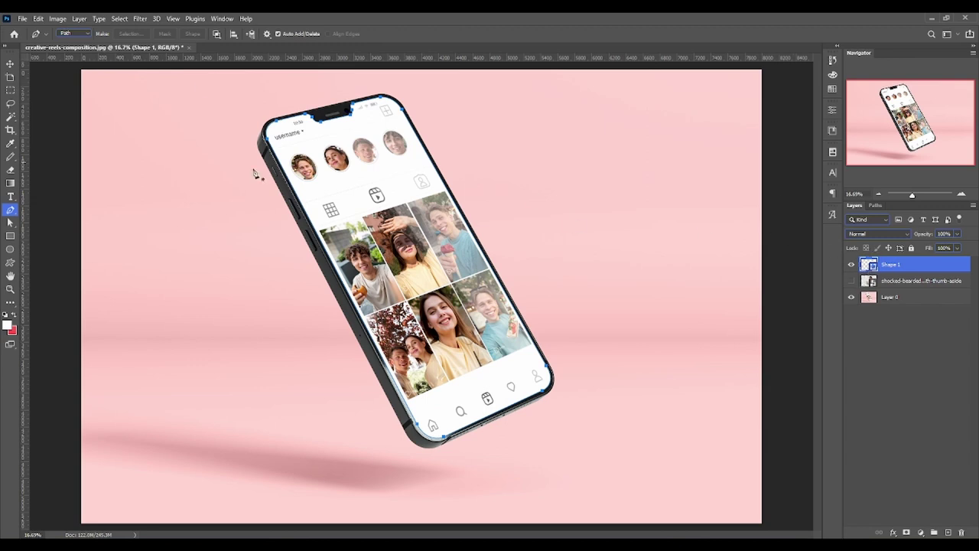
Fill Shape 1 with white and zoom out to see the whole phone.
left_click(10, 236)
left_click(151, 35)
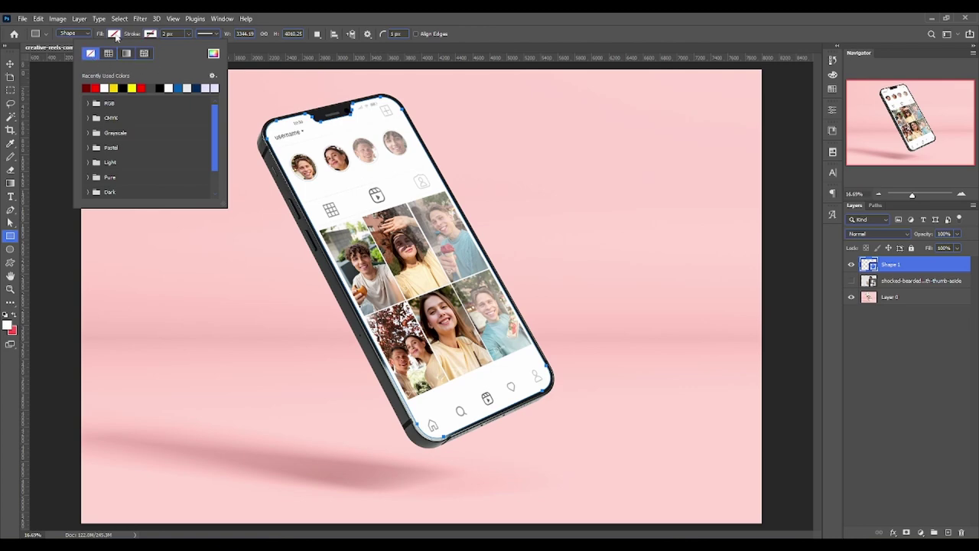
left_click(114, 34)
left_click(68, 87)
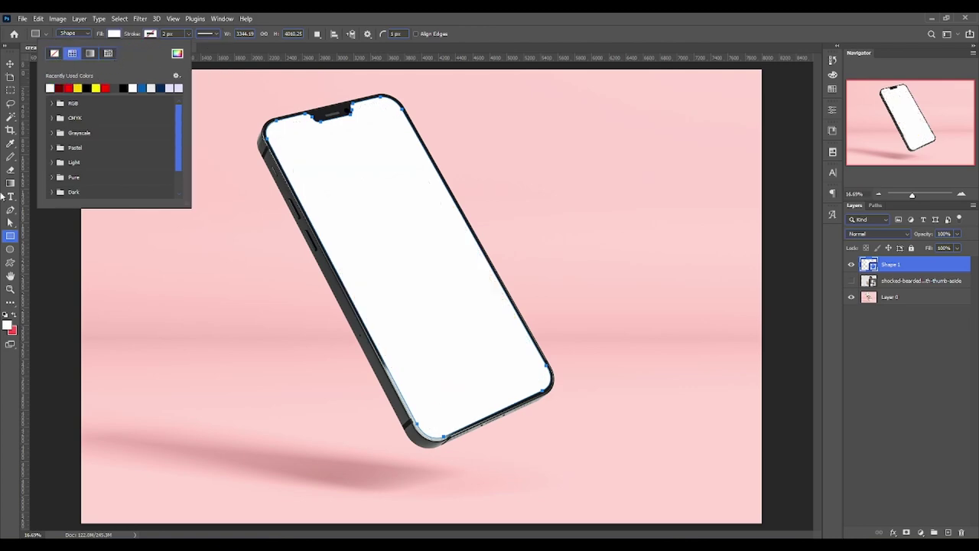
left_click(10, 289)
mouse_move(444, 299)
left_mouse_down()
mouse_move(334, 311)
mouse_move(382, 306)
left_mouse_up()
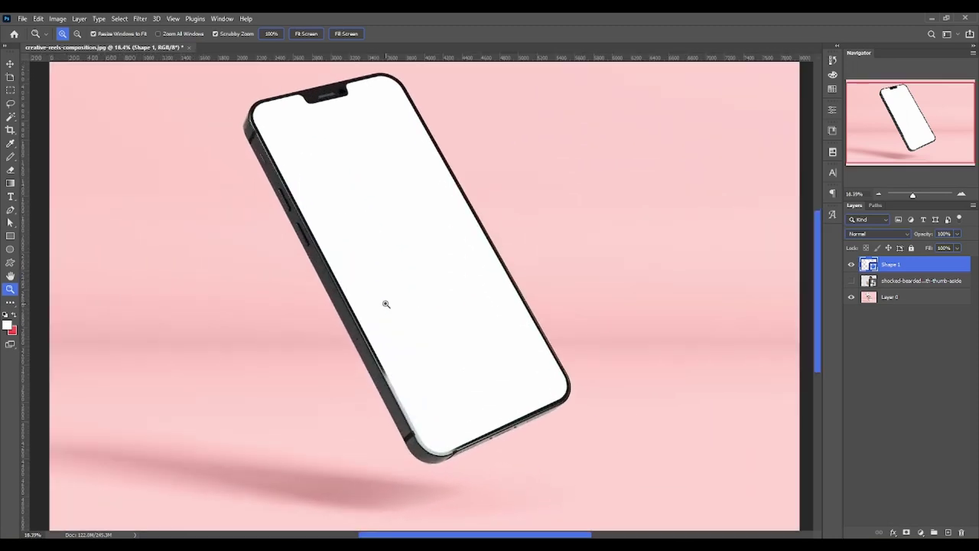
Show the man's photo, move it above Shape 1, and roughly resize it.
left_click(12, 64)
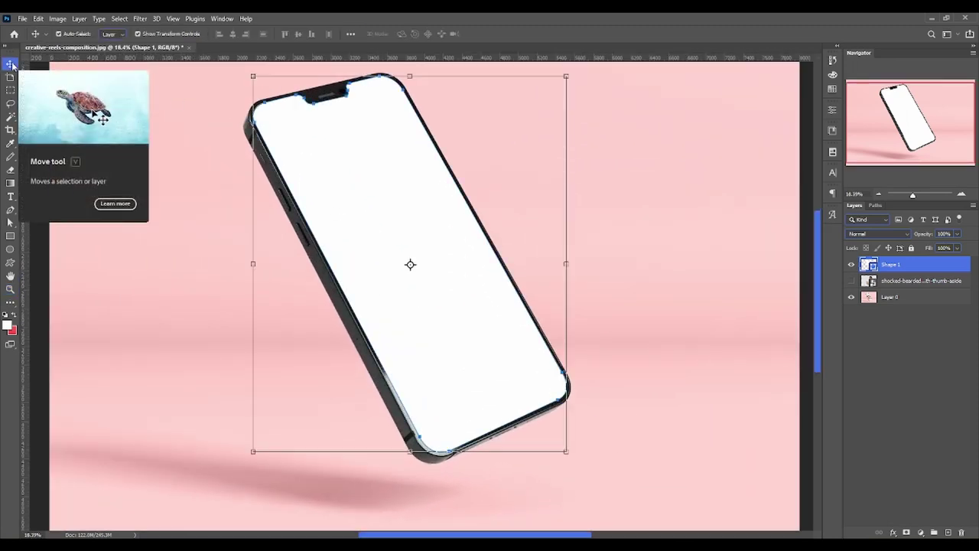
left_click(852, 281)
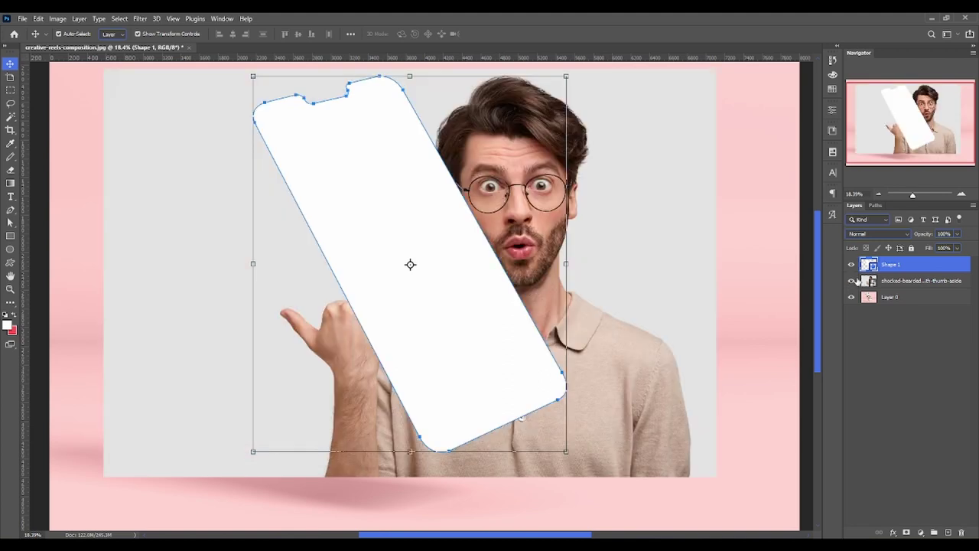
left_click(929, 283)
left_click_drag(929, 284, 931, 263)
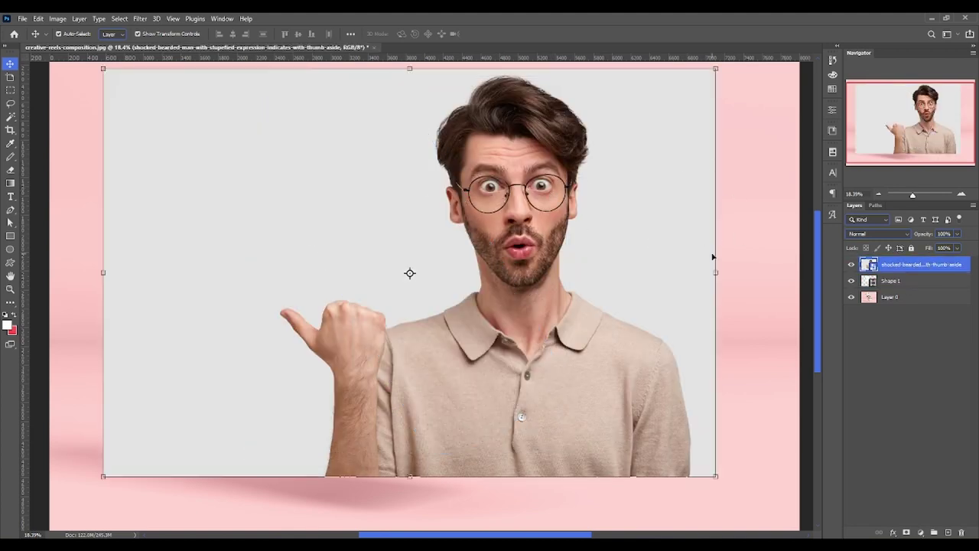
left_click_drag(715, 273, 580, 282)
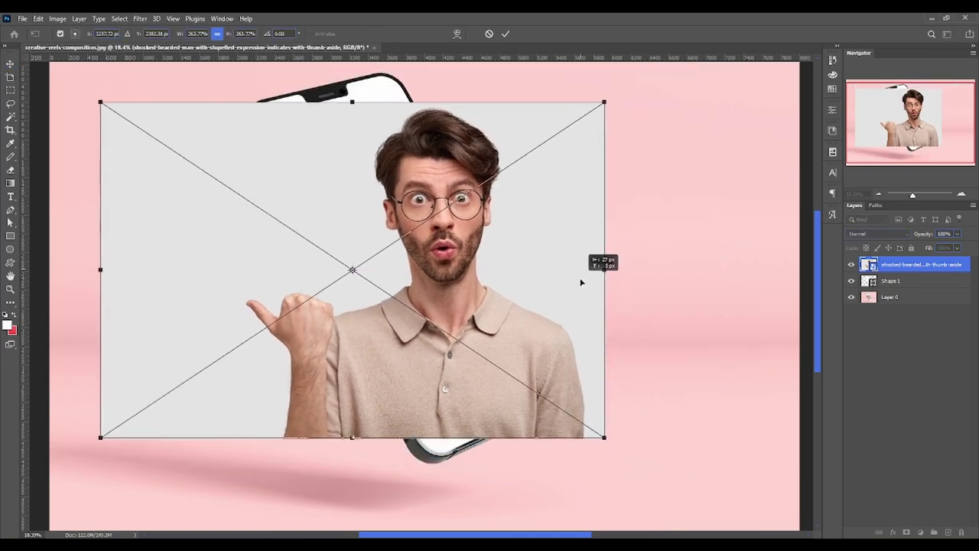
left_click_drag(604, 284, 575, 289)
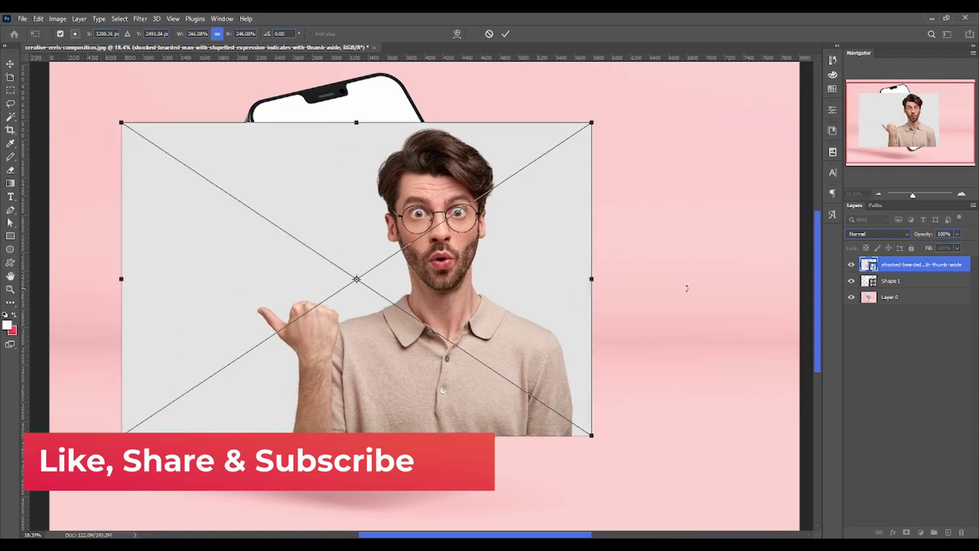
Lower the photo to 66% opacity and enlarge it to about 283% over the phone.
left_click(956, 233)
left_click_drag(954, 248, 942, 248)
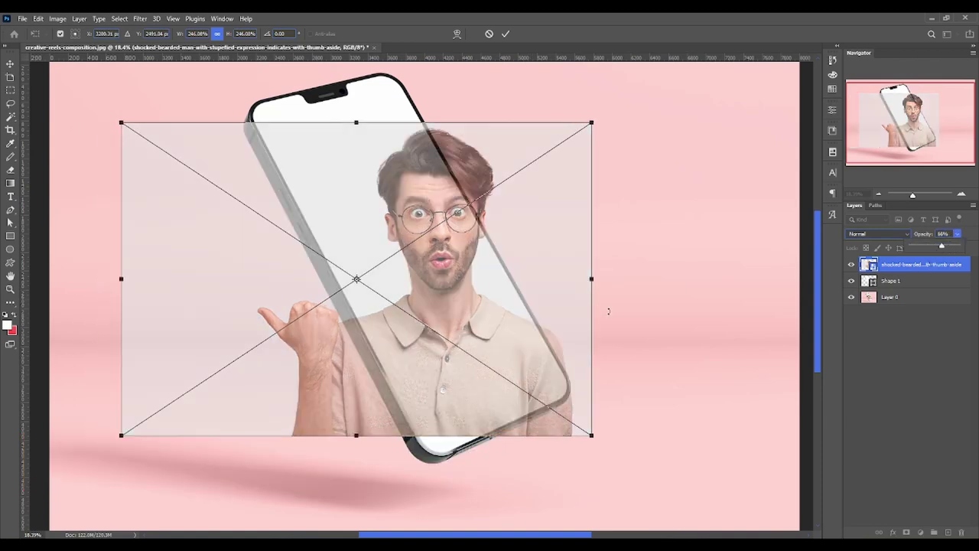
mouse_move(542, 291)
left_mouse_down()
mouse_move(580, 319)
mouse_move(603, 309)
left_mouse_up()
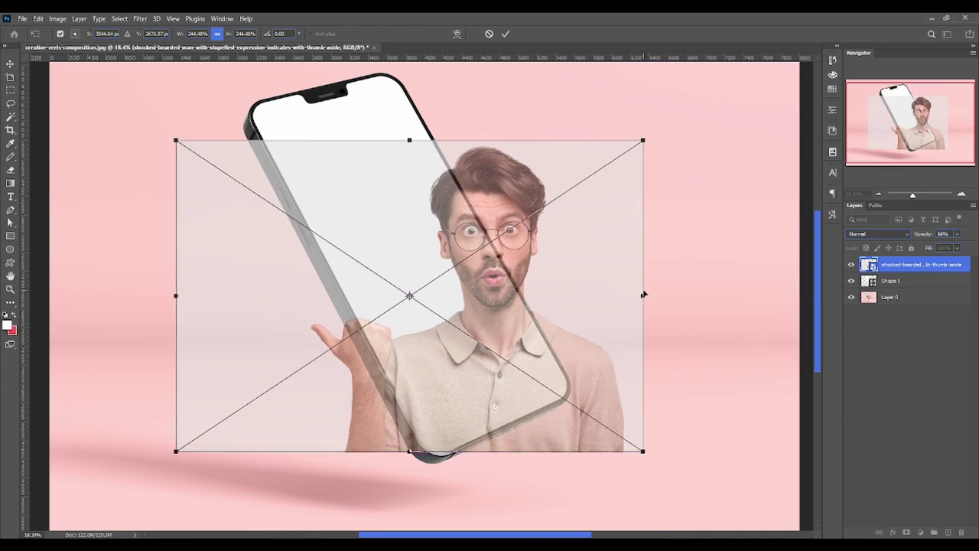
left_click_drag(624, 289, 531, 273)
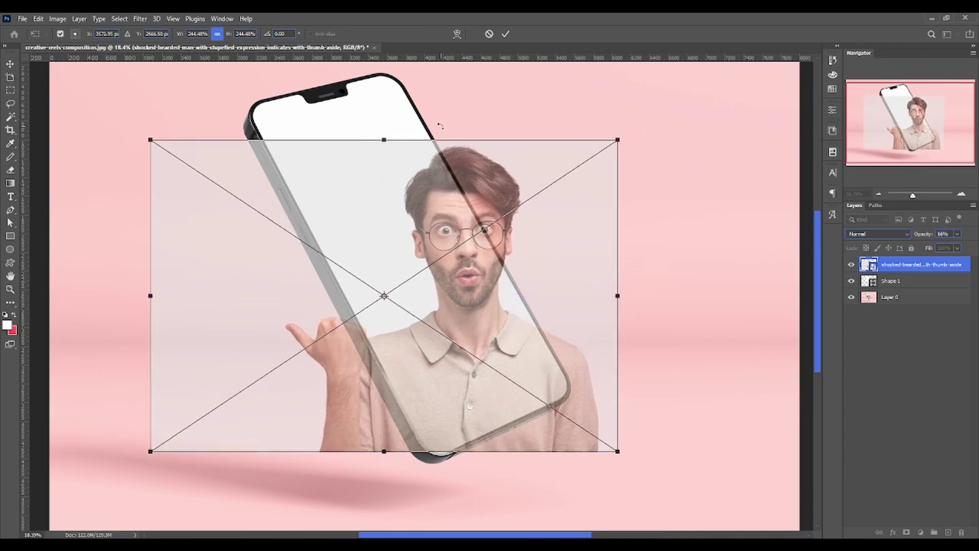
left_click_drag(432, 140, 433, 105)
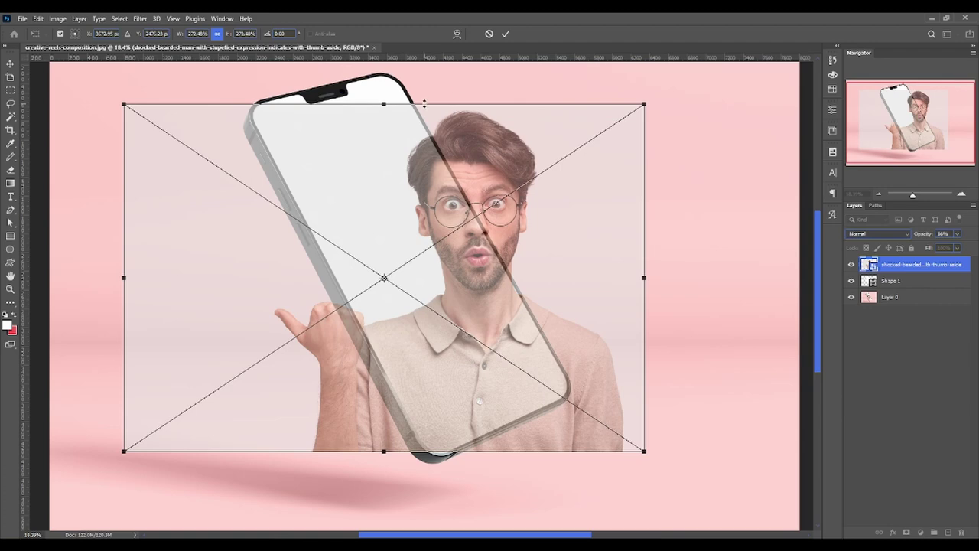
left_click_drag(424, 103, 432, 89)
left_click_drag(445, 128, 452, 160)
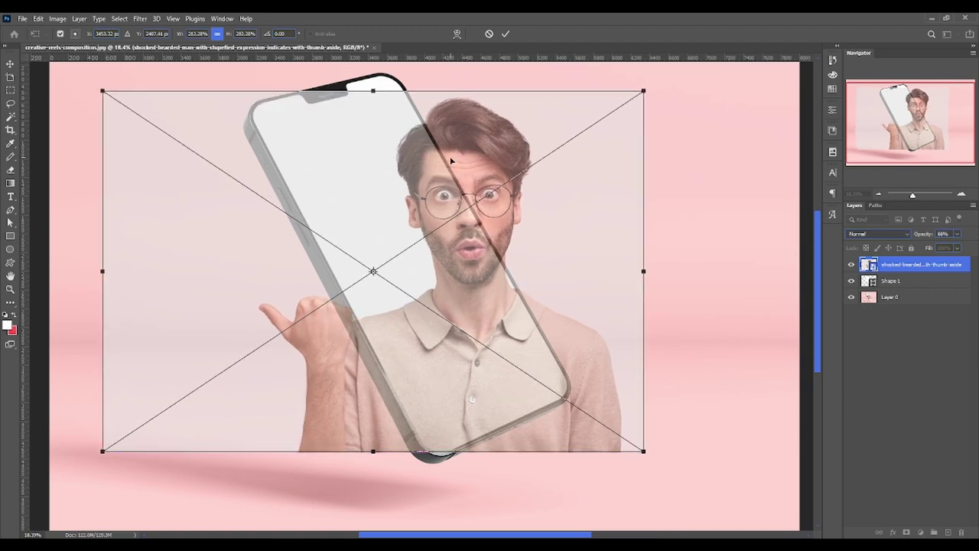
key("Return")
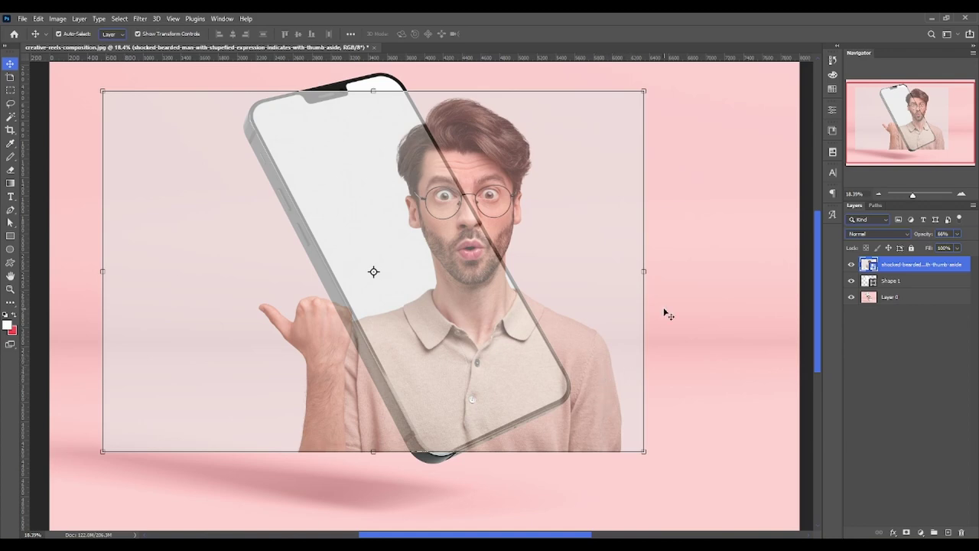
Restore the photo to 100% opacity and clip it to Shape 1.
left_click(957, 234)
left_click_drag(949, 245, 973, 246)
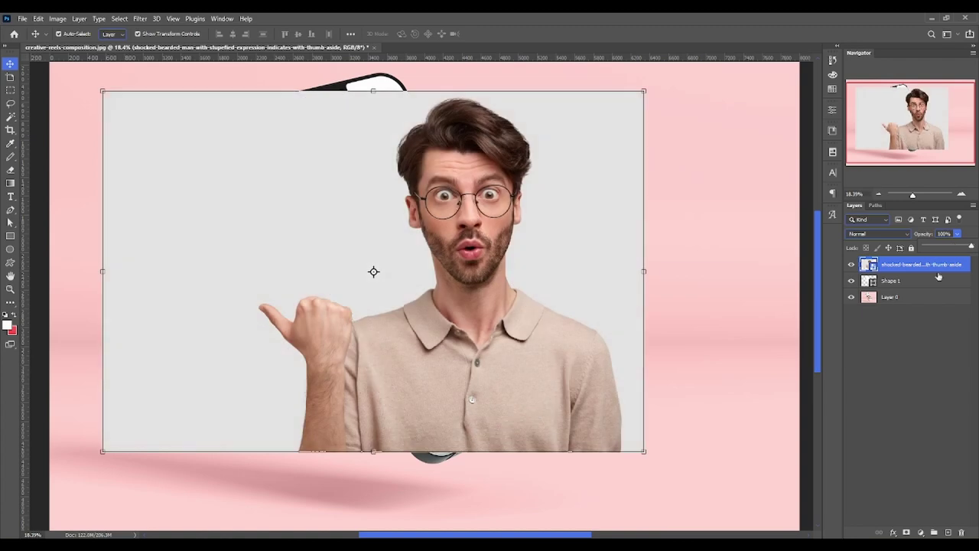
right_click(910, 265)
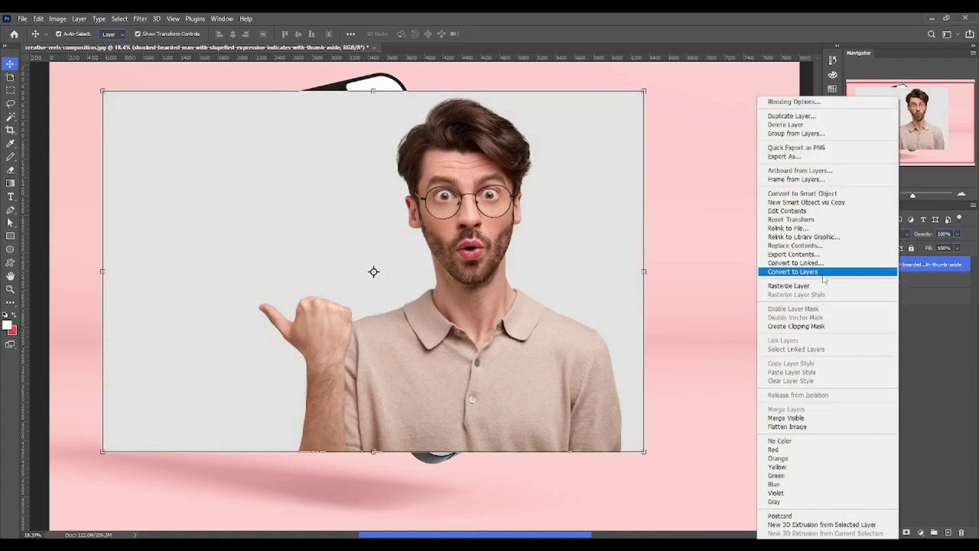
left_click(803, 329)
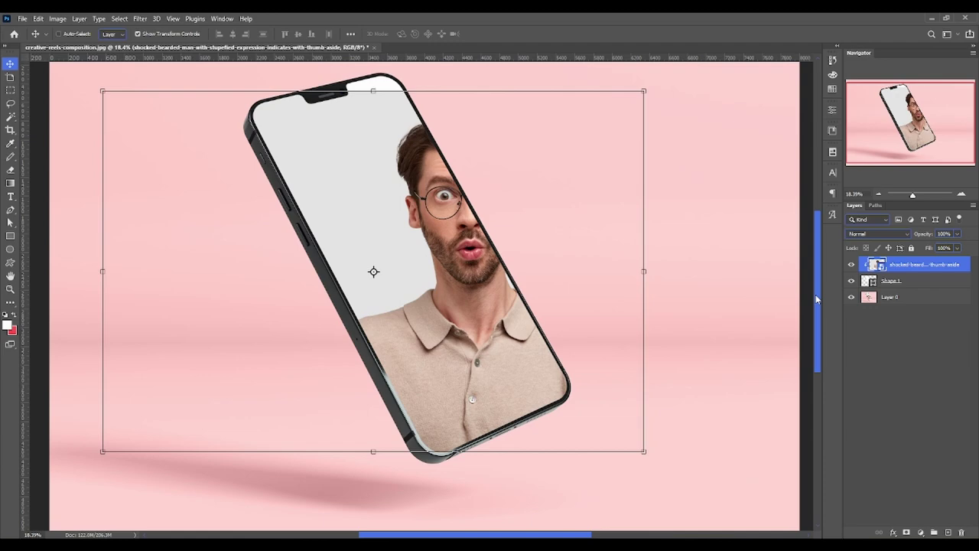
Duplicate the photo, mask the copy to the phone outline, and disable that mask.
key("ctrl+j")
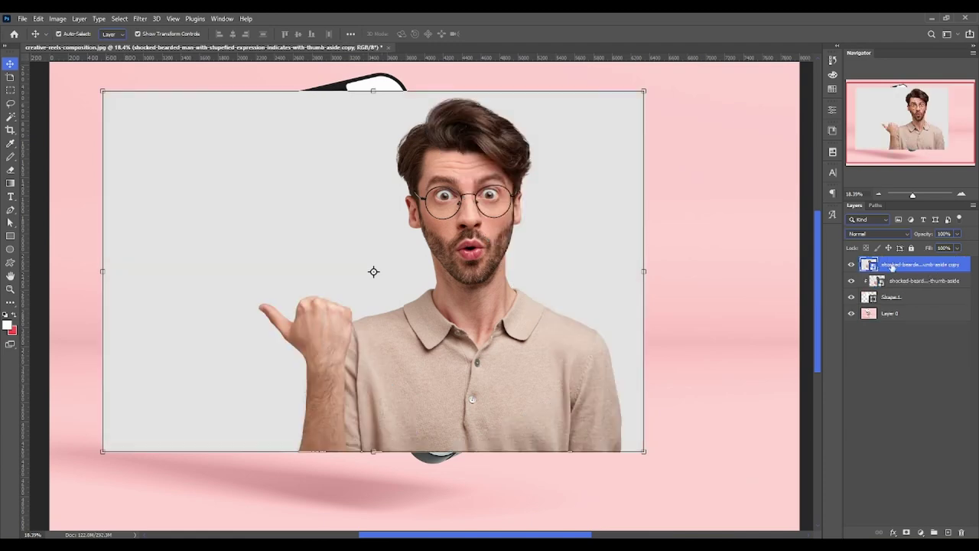
left_click_drag(892, 266, 872, 302)
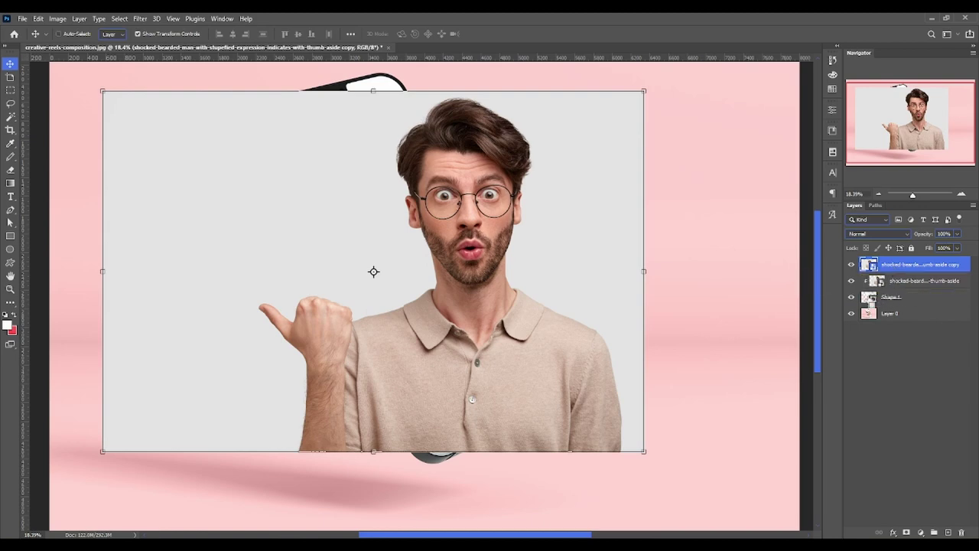
left_click(869, 301, "ctrl")
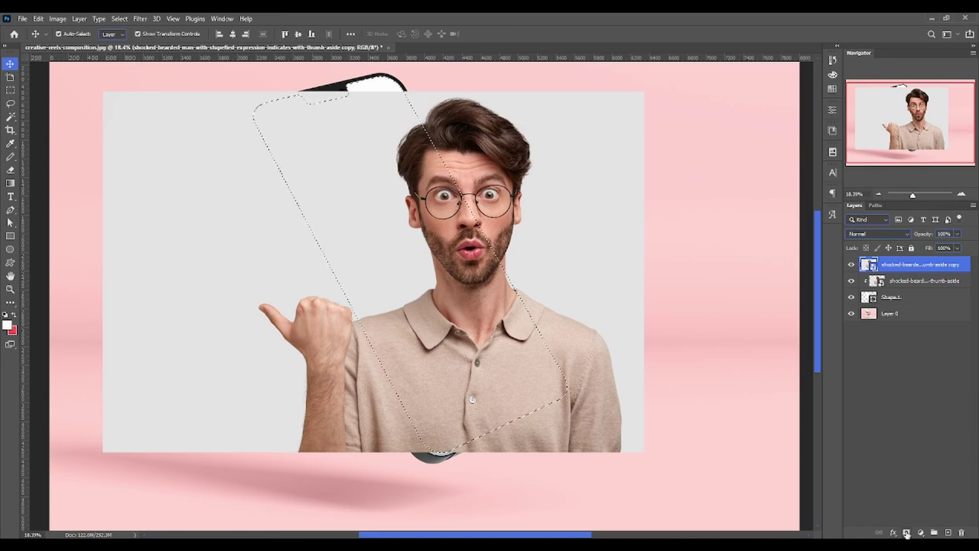
left_click(906, 532)
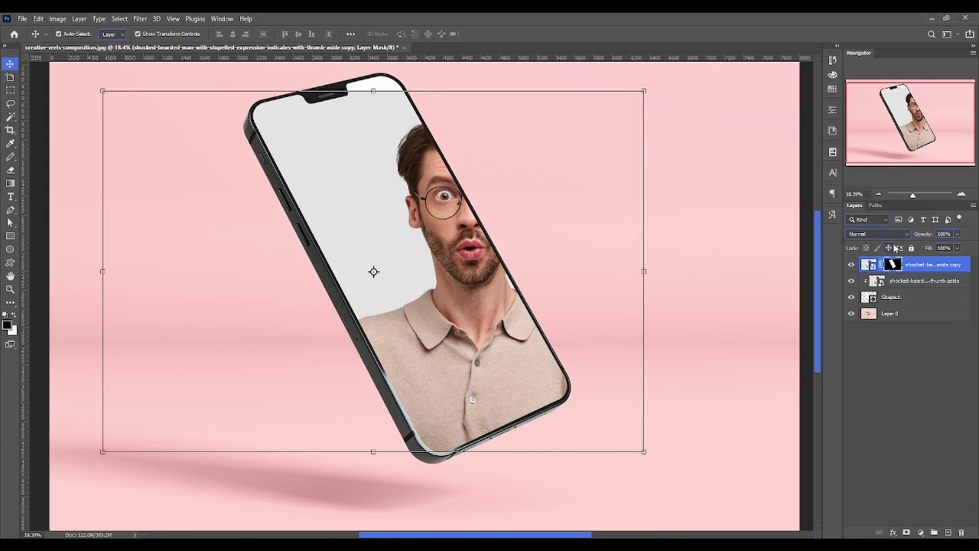
left_click(892, 277, "shift")
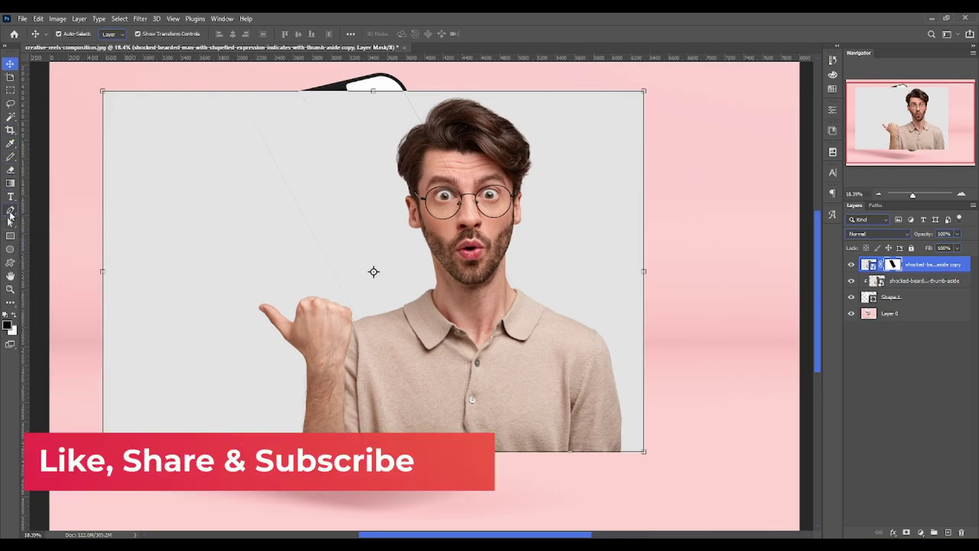
left_click(10, 211)
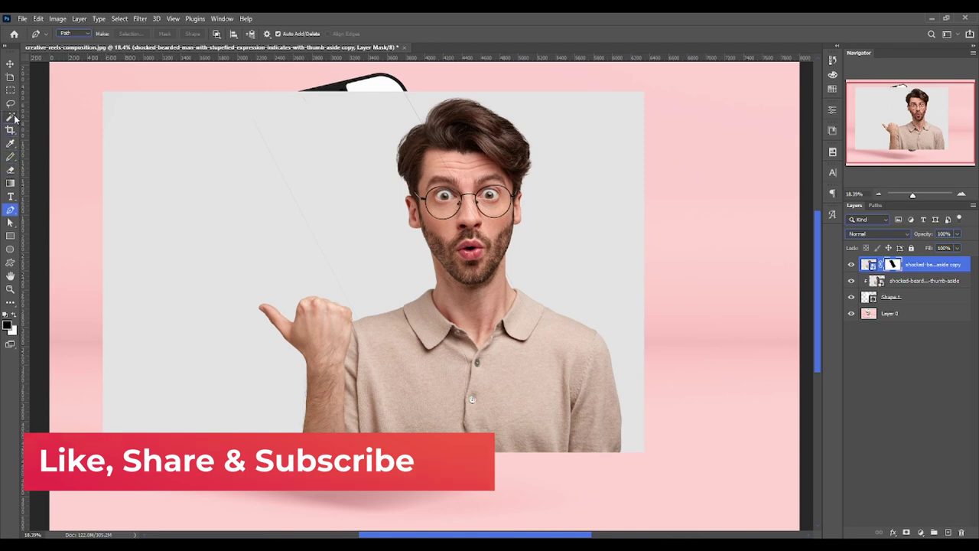
Paint black with a large brush on the copy's mask around the phone's top and left, undoing the last stroke.
left_click(35, 158)
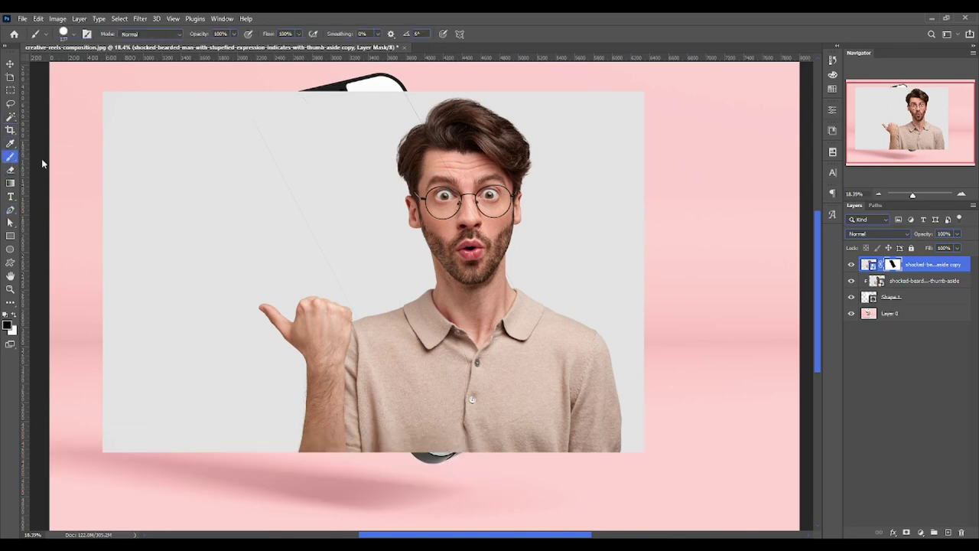
left_click_drag(310, 179, 310, 177)
mouse_move(243, 144)
left_mouse_down()
mouse_move(252, 136)
mouse_move(222, 88)
mouse_move(134, 112)
mouse_move(194, 120)
mouse_move(229, 186)
mouse_move(304, 258)
mouse_move(324, 339)
mouse_move(135, 151)
mouse_move(157, 175)
mouse_move(173, 240)
mouse_move(148, 280)
mouse_move(127, 444)
mouse_move(205, 393)
mouse_move(218, 291)
mouse_move(247, 372)
mouse_move(317, 437)
mouse_move(343, 404)
mouse_move(341, 339)
mouse_move(420, 498)
mouse_move(360, 387)
mouse_move(468, 472)
mouse_move(696, 424)
mouse_move(515, 472)
mouse_move(660, 403)
mouse_move(573, 421)
mouse_move(507, 451)
mouse_move(680, 376)
mouse_move(612, 401)
left_mouse_up()
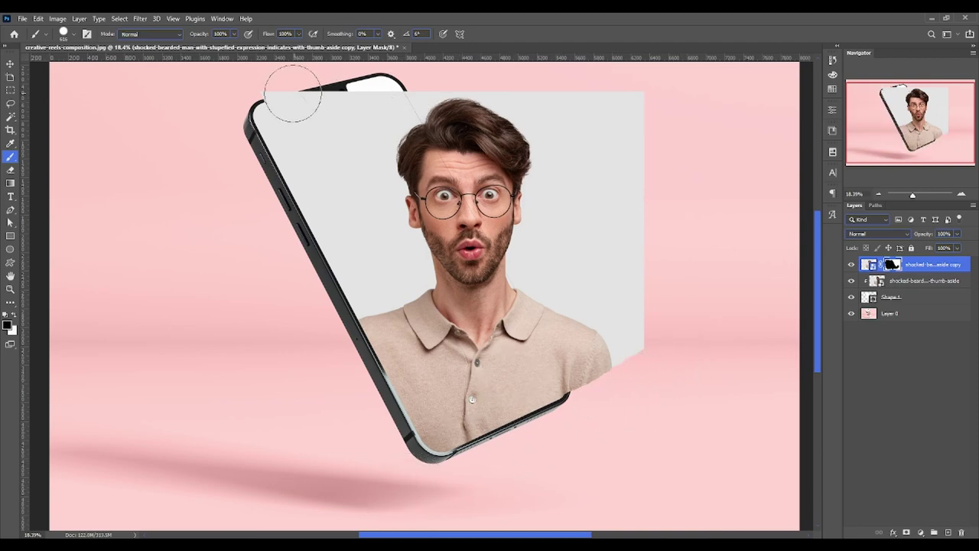
mouse_move(291, 92)
left_mouse_down()
mouse_move(372, 92)
mouse_move(515, 66)
mouse_move(654, 88)
mouse_move(596, 171)
mouse_move(570, 176)
mouse_move(549, 241)
mouse_move(641, 273)
mouse_move(605, 283)
mouse_move(651, 355)
mouse_move(634, 372)
mouse_move(621, 332)
mouse_move(605, 389)
mouse_move(568, 284)
mouse_move(592, 421)
mouse_move(596, 386)
mouse_move(575, 301)
mouse_move(570, 313)
mouse_move(546, 278)
mouse_move(560, 302)
left_mouse_up()
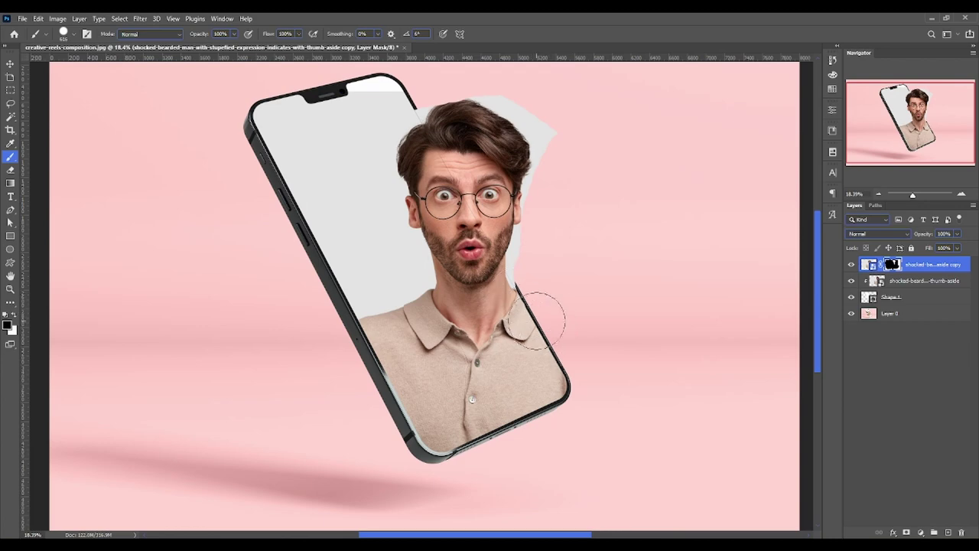
key("ctrl+z")
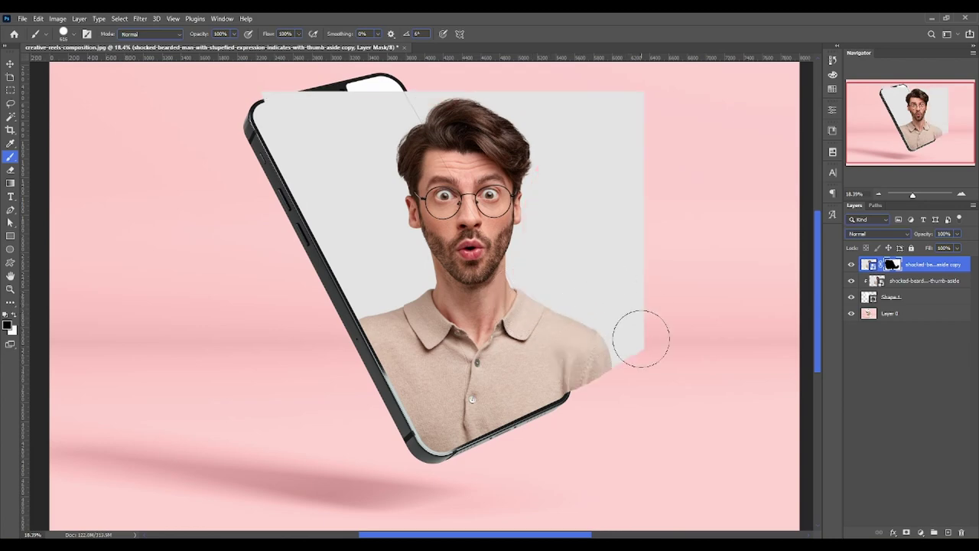
Start squeezing the photo copy narrower, then cancel the transform.
left_click(10, 64)
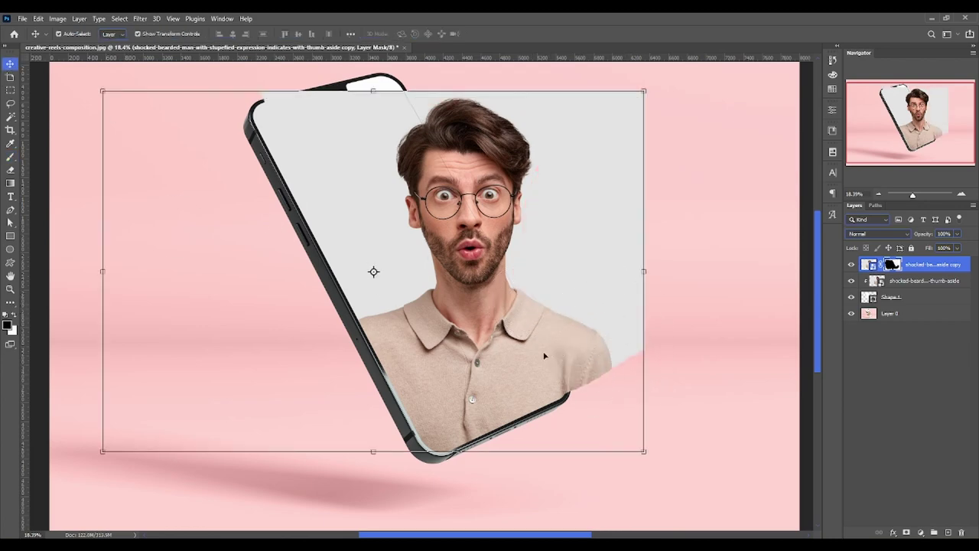
left_click_drag(644, 278, 579, 271)
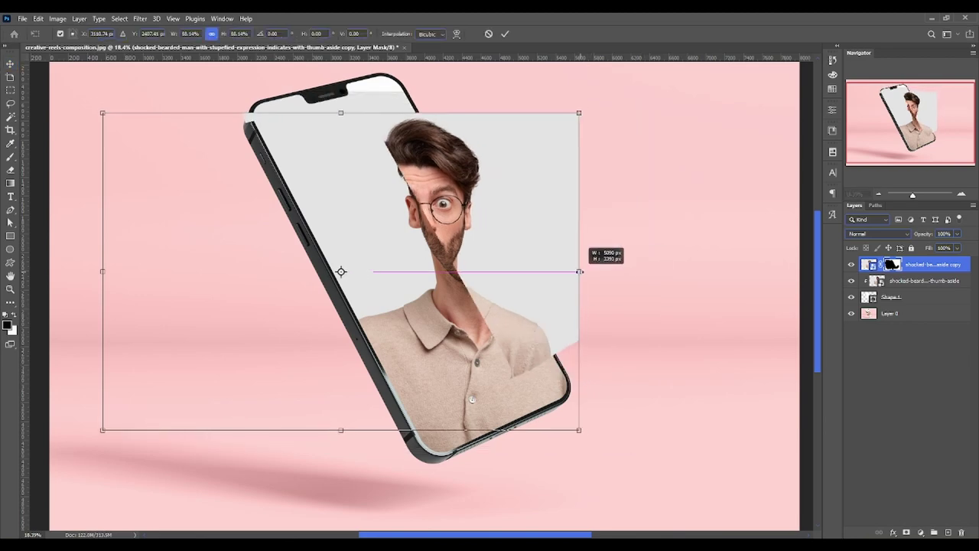
key("Escape")
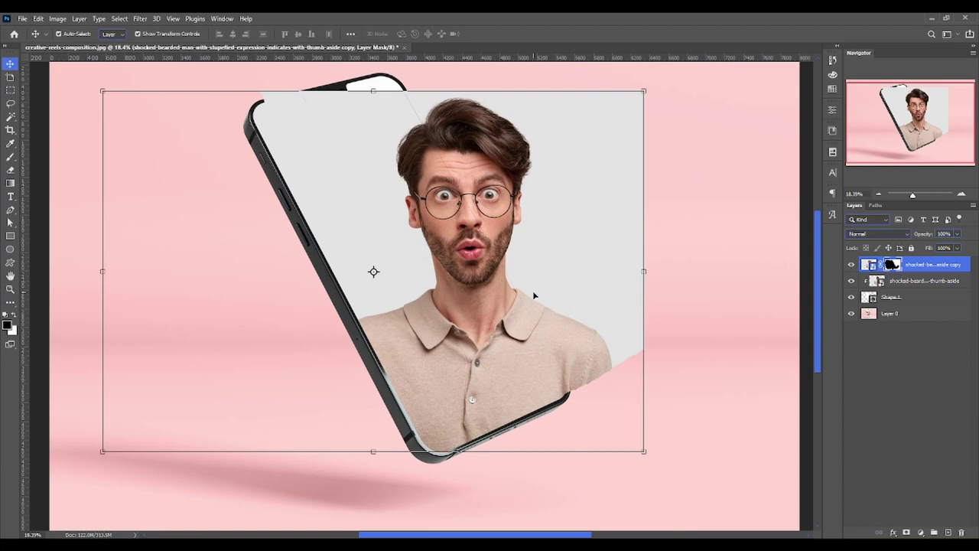
Paint away more grey backdrop at the upper right, then delete the copy's layer mask.
left_click(10, 158)
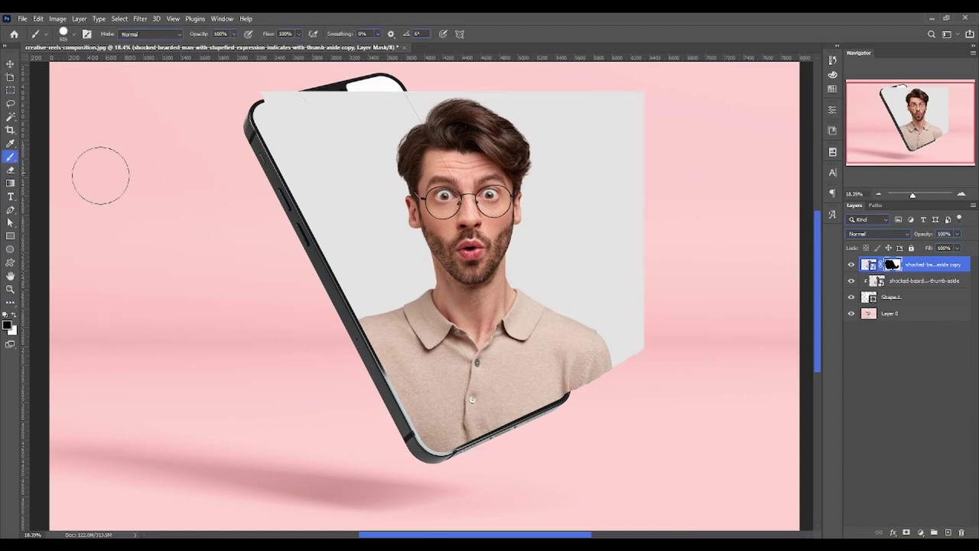
left_click_drag(630, 107, 613, 199)
mouse_move(611, 256)
left_mouse_down()
mouse_move(632, 221)
mouse_move(590, 371)
mouse_move(579, 295)
mouse_move(580, 370)
mouse_move(543, 360)
mouse_move(557, 306)
mouse_move(542, 291)
left_mouse_up()
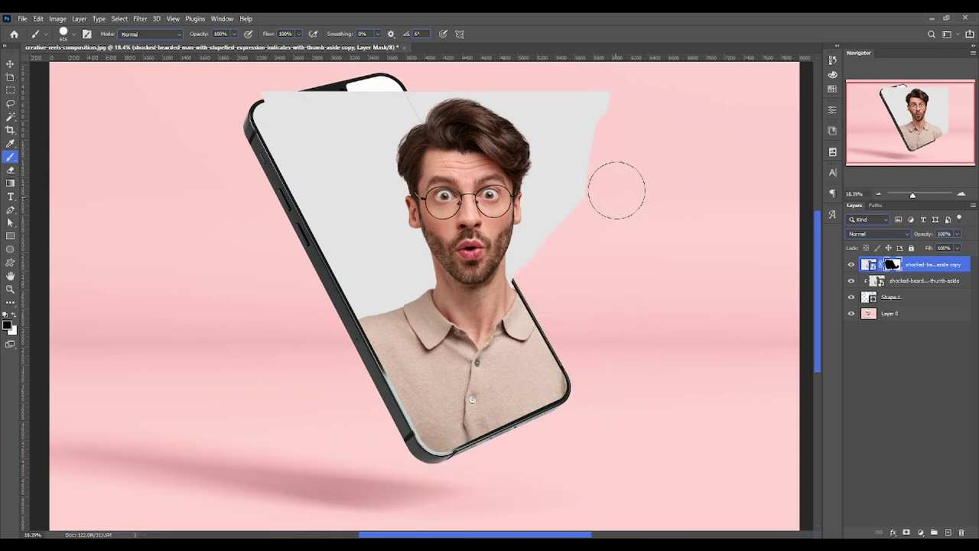
mouse_move(621, 164)
left_mouse_down()
mouse_move(601, 105)
mouse_move(542, 279)
left_mouse_up()
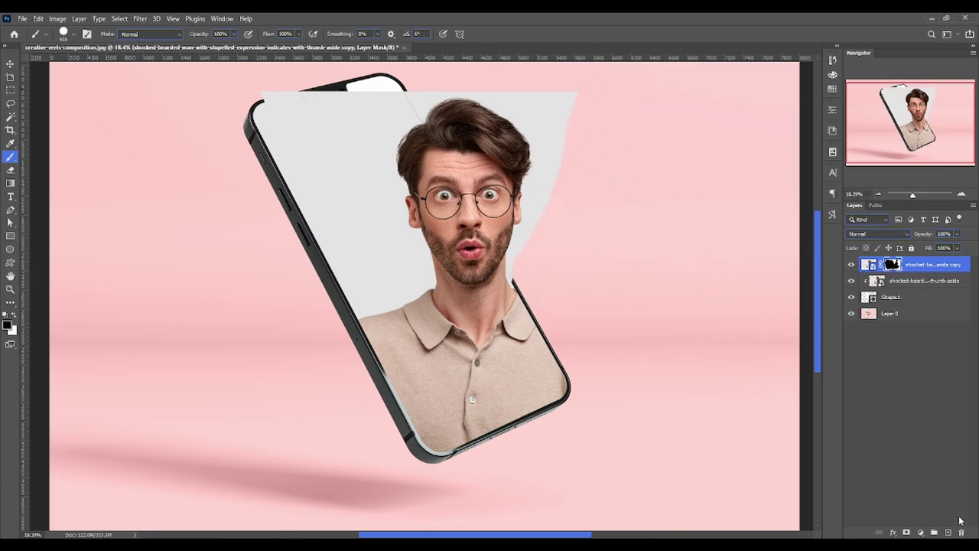
left_click(962, 532)
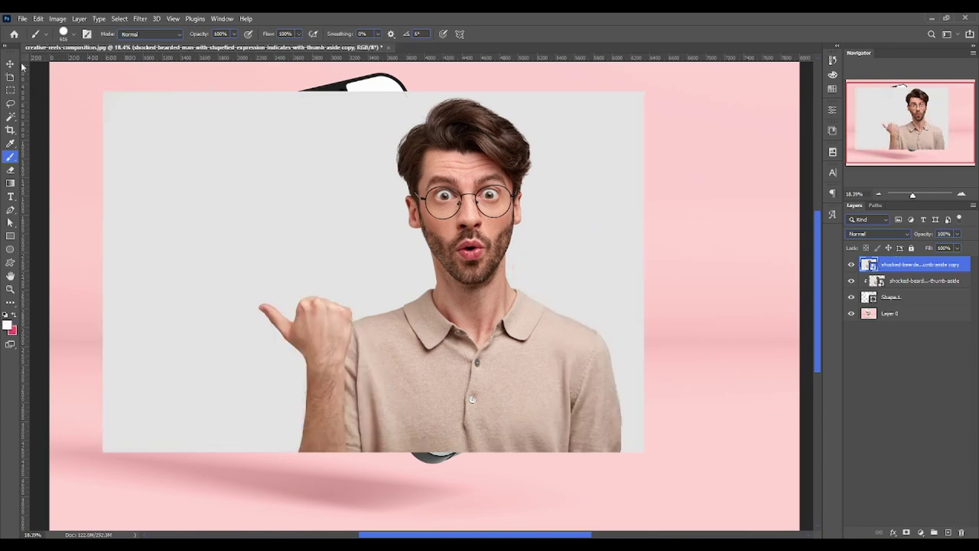
Use Select Subject on the copy and add a layer mask hiding the grey backdrop.
left_click(15, 90)
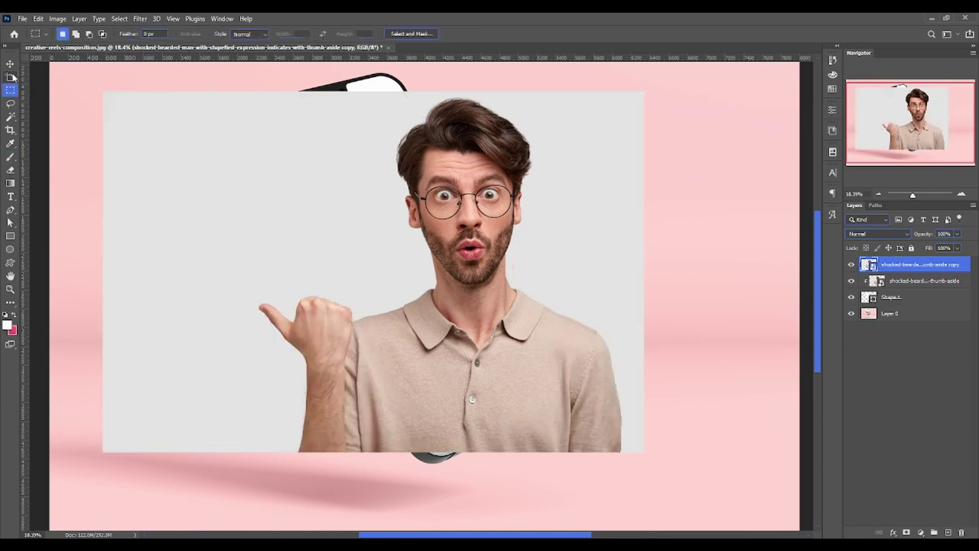
left_click(10, 103)
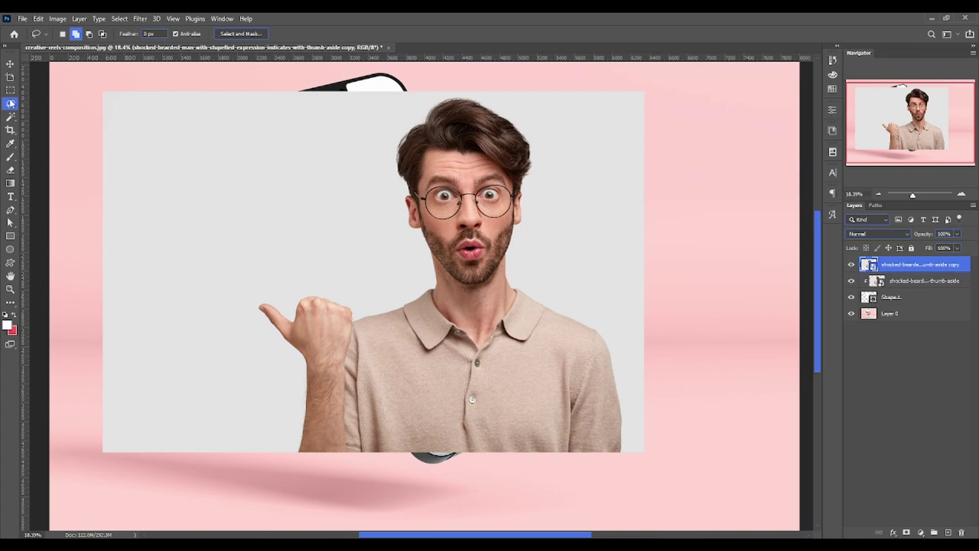
left_click(11, 116)
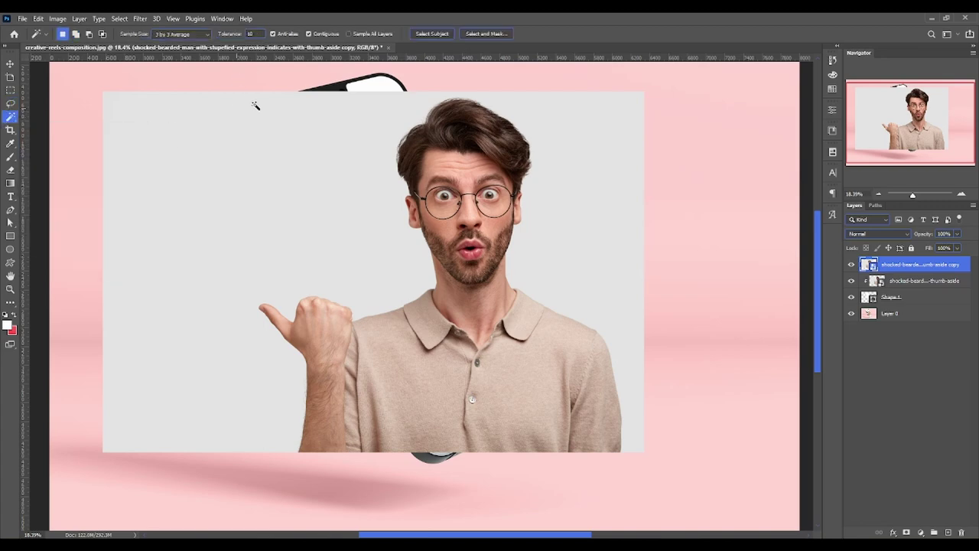
left_click(432, 34)
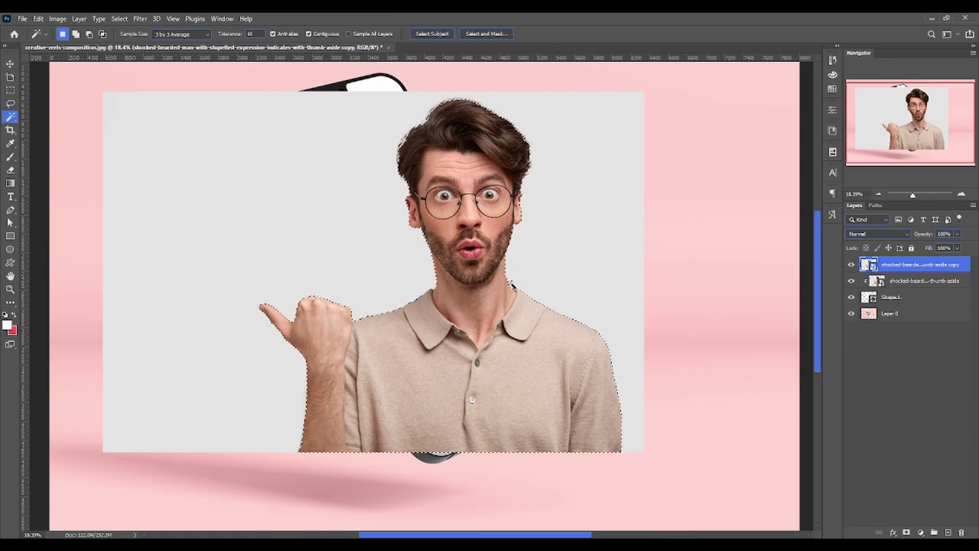
left_click(906, 532)
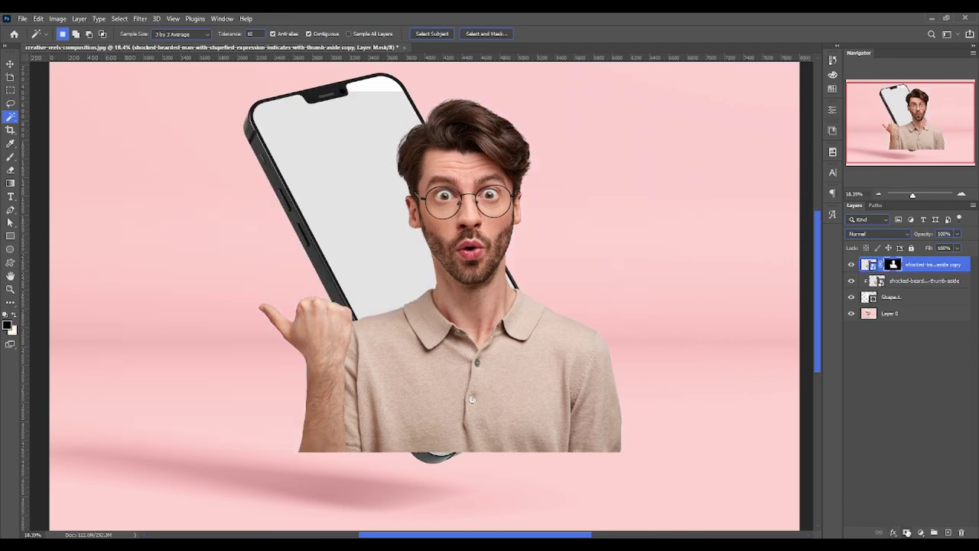
Brush black on the copy's mask over the pointing arm, thumb and leftover shirt.
left_click(10, 159)
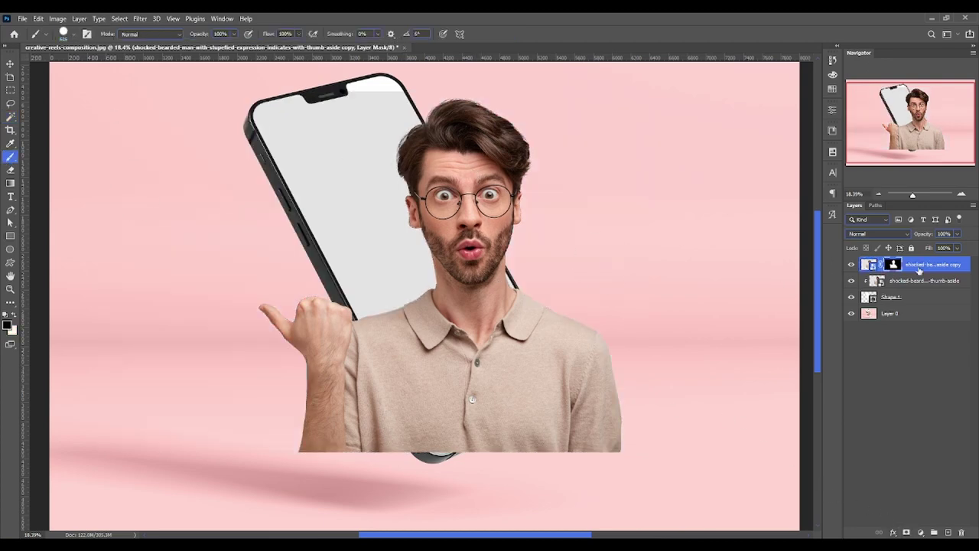
mouse_move(278, 290)
left_mouse_down()
mouse_move(317, 306)
mouse_move(271, 306)
mouse_move(363, 348)
mouse_move(301, 436)
mouse_move(382, 431)
mouse_move(401, 413)
mouse_move(616, 344)
mouse_move(566, 467)
mouse_move(595, 352)
mouse_move(573, 317)
mouse_move(499, 448)
left_mouse_up()
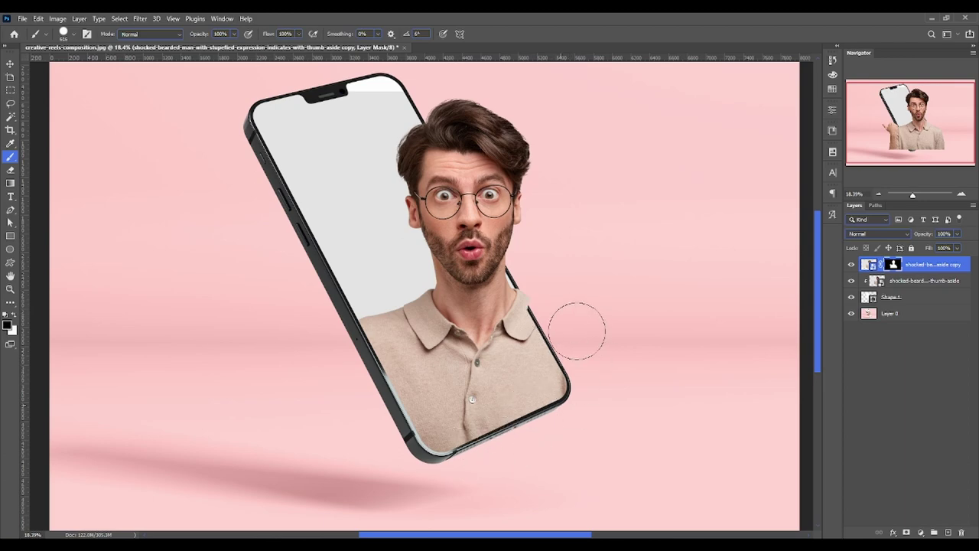
mouse_move(535, 288)
left_mouse_down()
mouse_move(563, 339)
mouse_move(524, 416)
mouse_move(510, 373)
mouse_move(566, 375)
left_mouse_up()
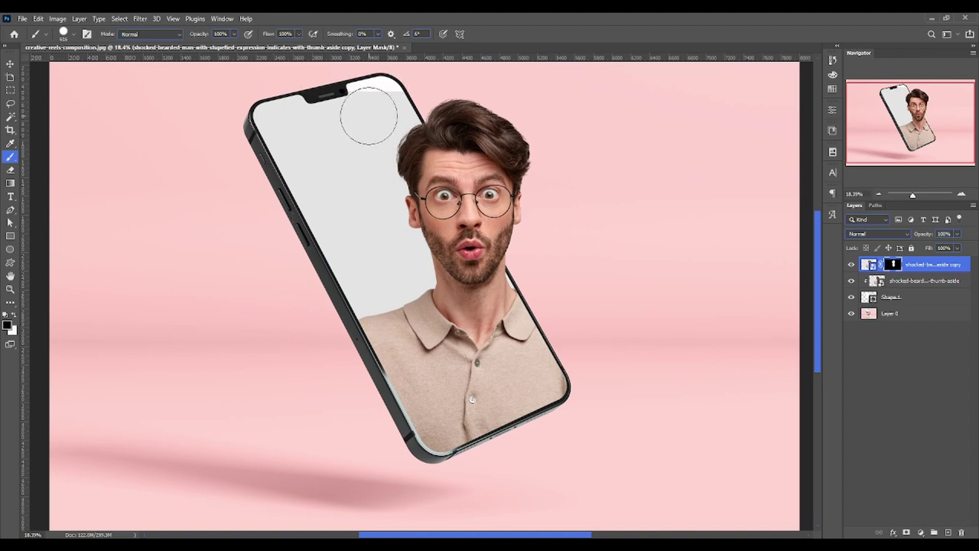
left_click(912, 283)
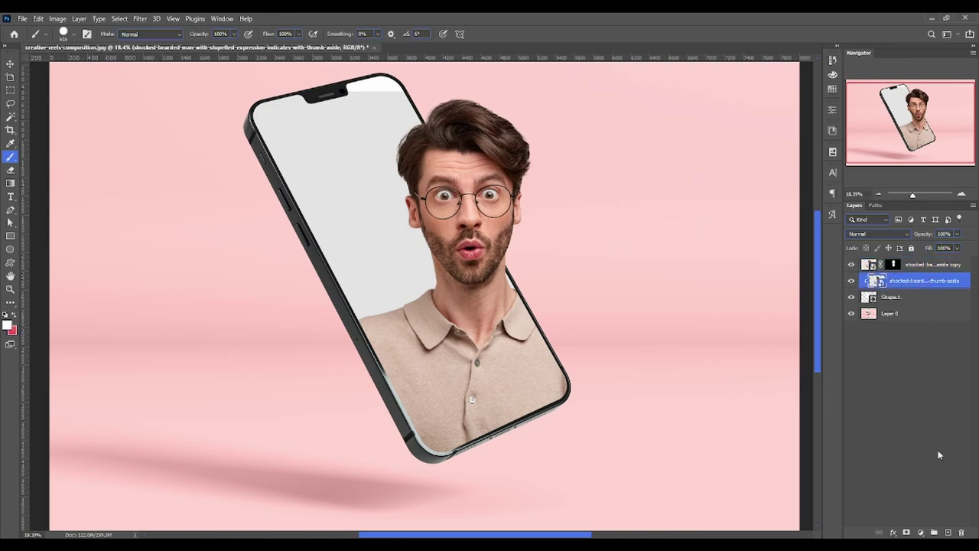
Add Layer 1, paint sampled light grey over the notch, and clip it to the photo below.
left_click(947, 532)
left_click(369, 154, "alt")
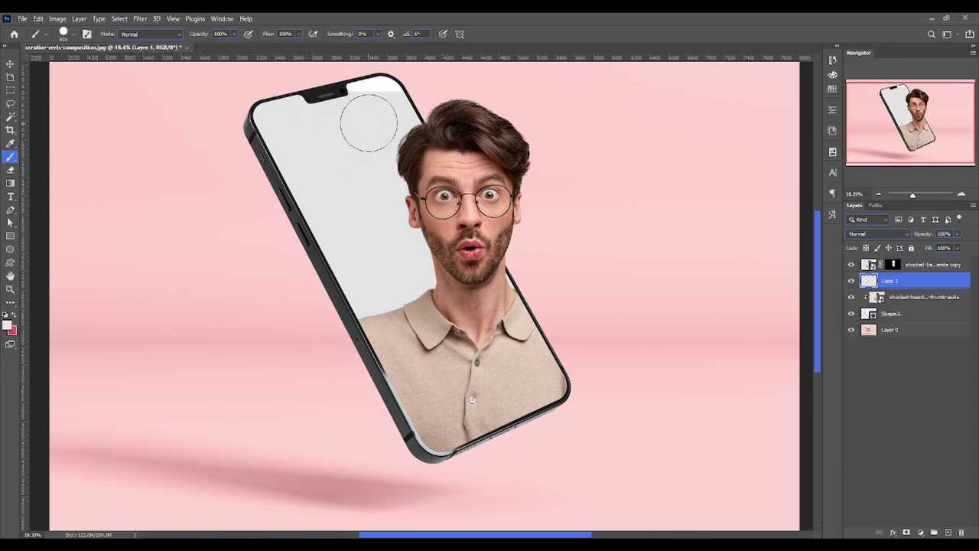
left_click_drag(336, 77, 427, 77)
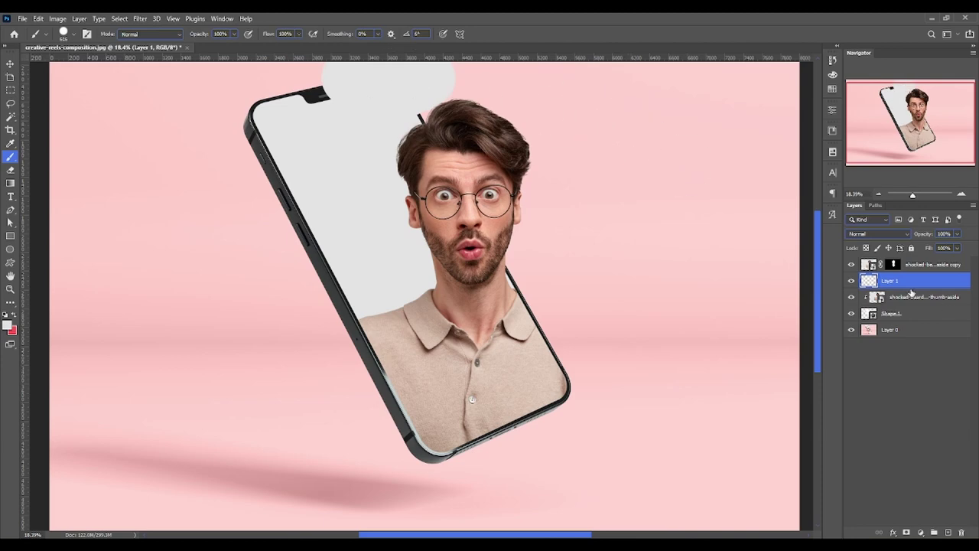
right_click(910, 282)
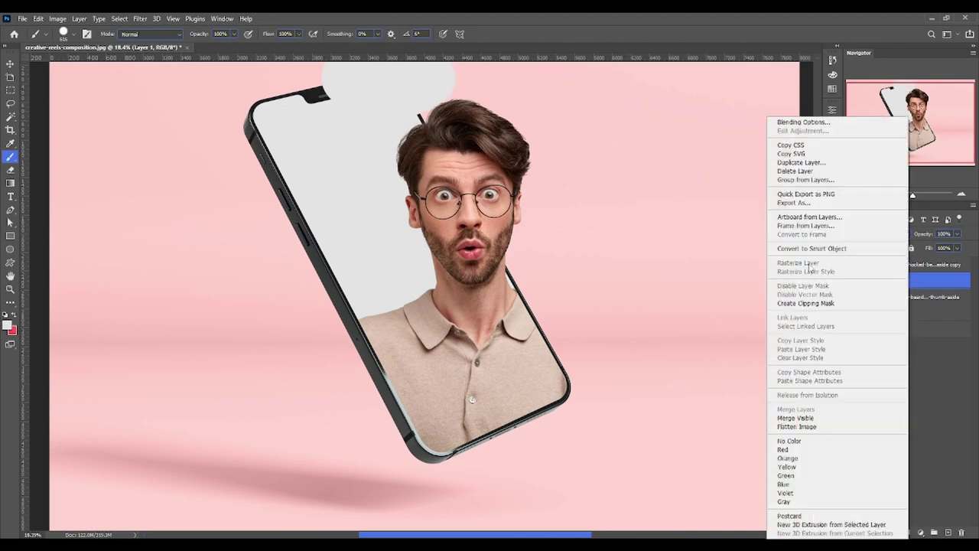
left_click(827, 303)
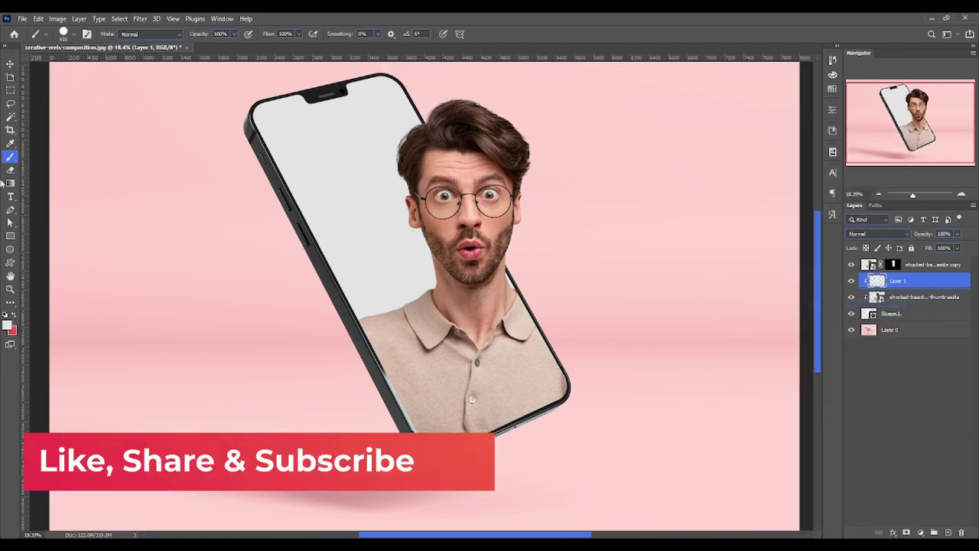
left_click(5, 291)
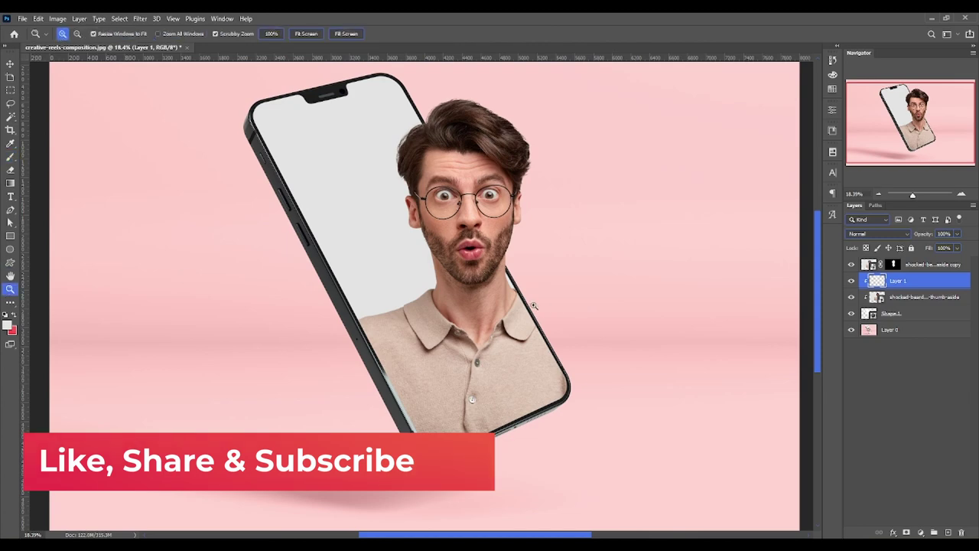
left_click_drag(533, 306, 537, 314)
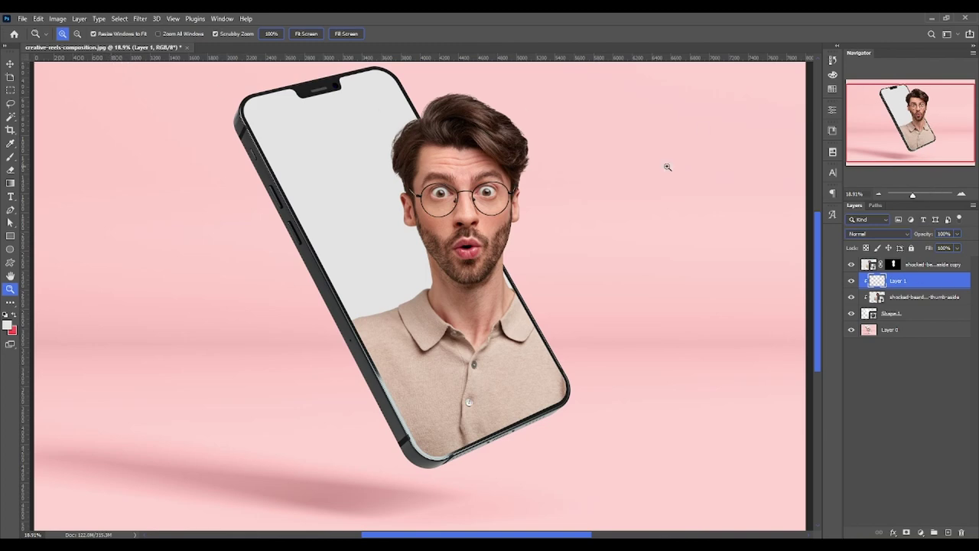
left_click(9, 67)
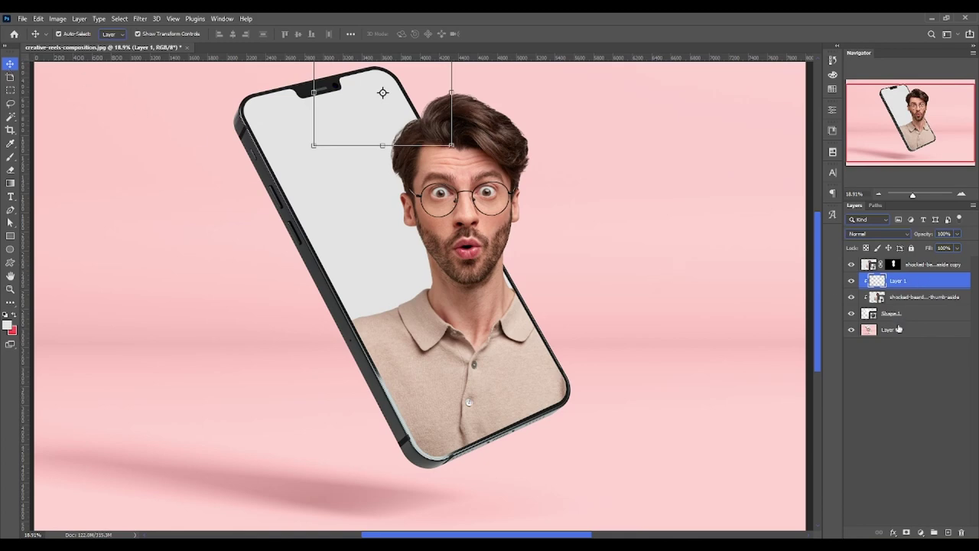
Select the three man and phone-screen layers and nudge them left four Shift-steps.
left_click(910, 300)
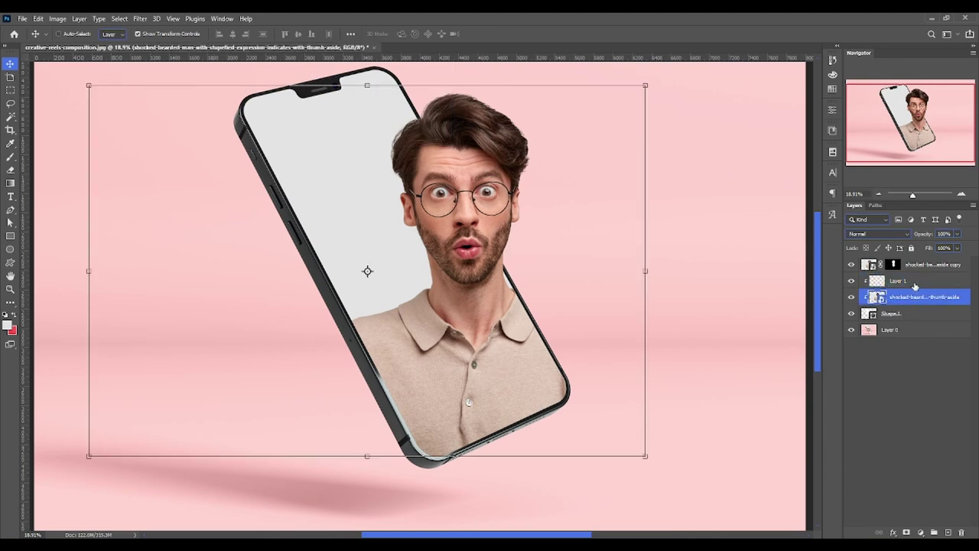
left_click(916, 284, "shift")
left_click(912, 267)
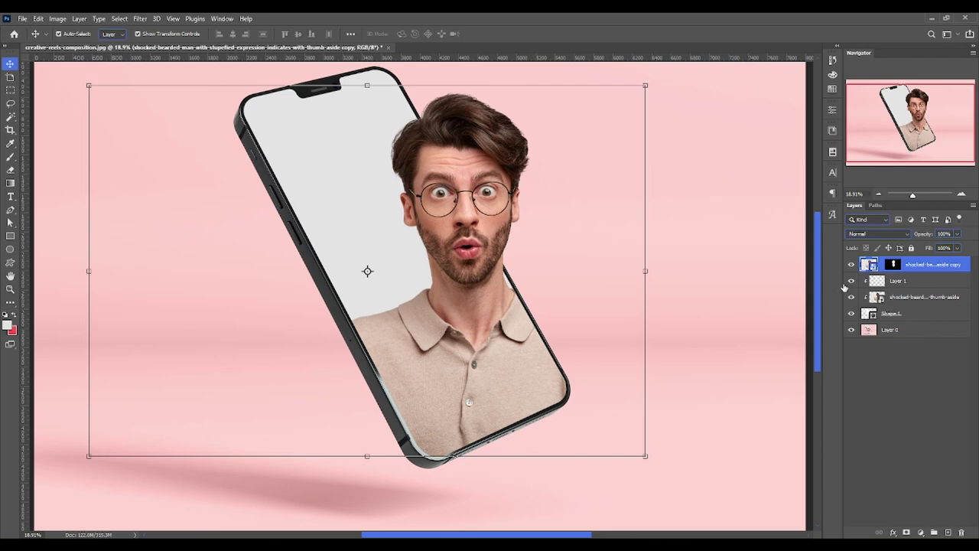
left_click(920, 296, "ctrl")
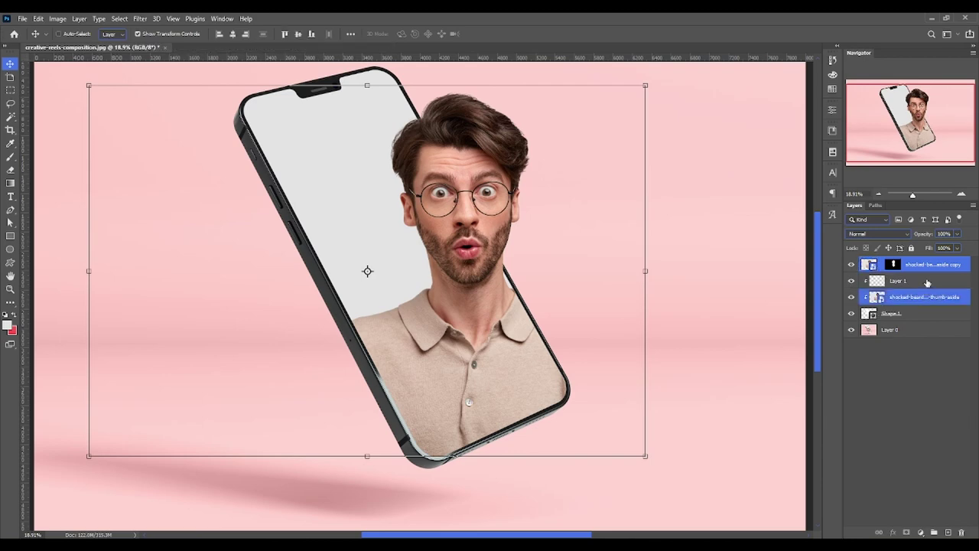
key("shift+Left")
key("shift+Left")
key("shift+Left")
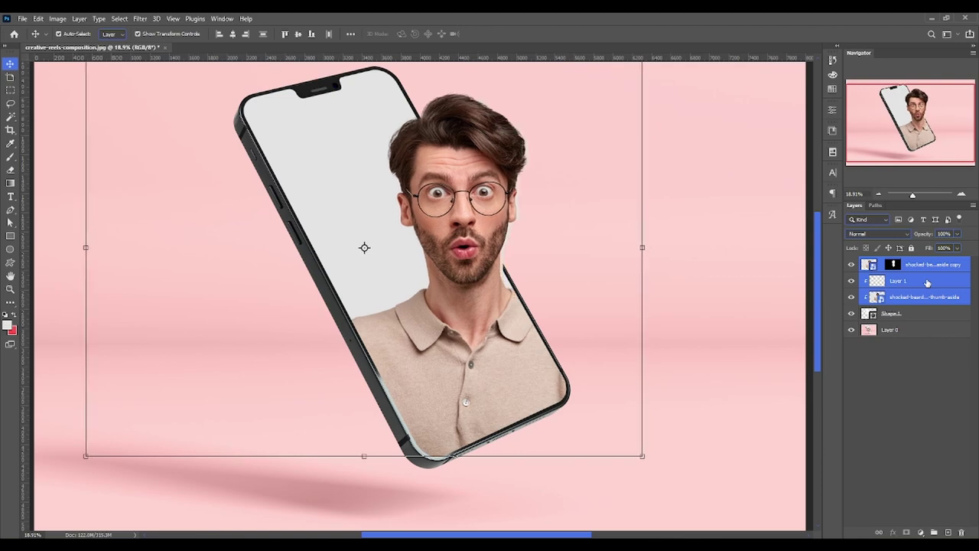
key("shift+Left")
key("shift+Left")
key("shift+Left")
key("shift+Left")
key("shift+Left")
key("shift+Left")
key("shift+Left")
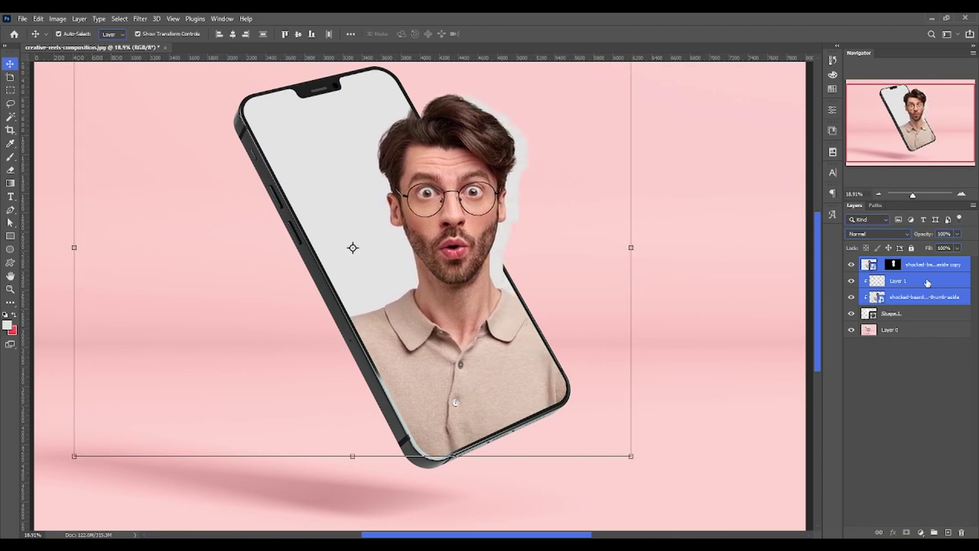
key("shift+Left")
key("shift+Left")
key("shift+Left")
key("shift+Left")
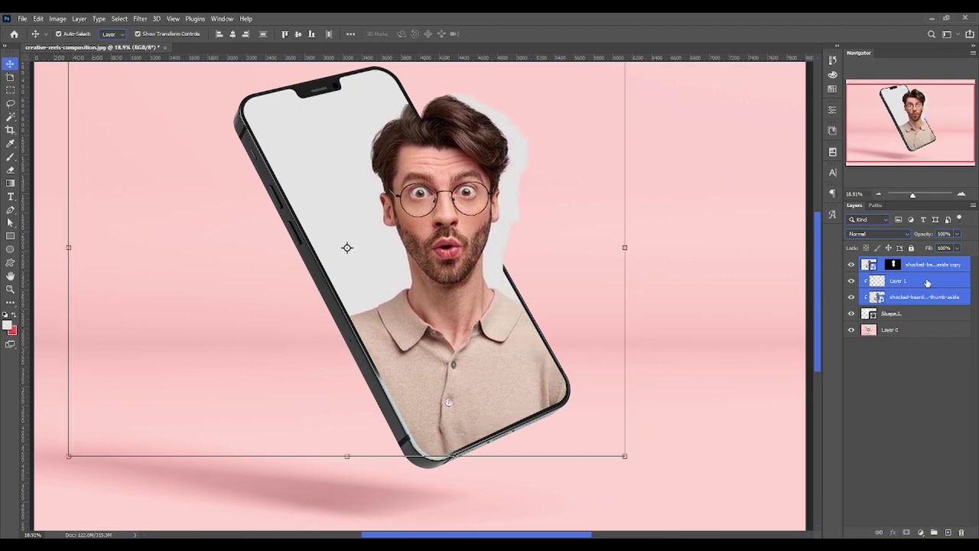
key("shift+Left")
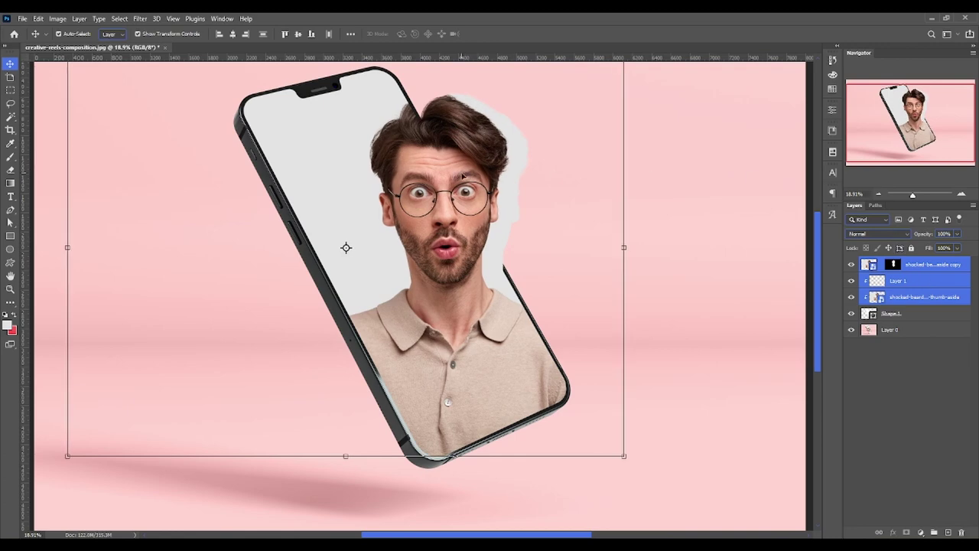
Move the top layer's head mask left so no grey backdrop shows beside the head.
left_click(893, 265)
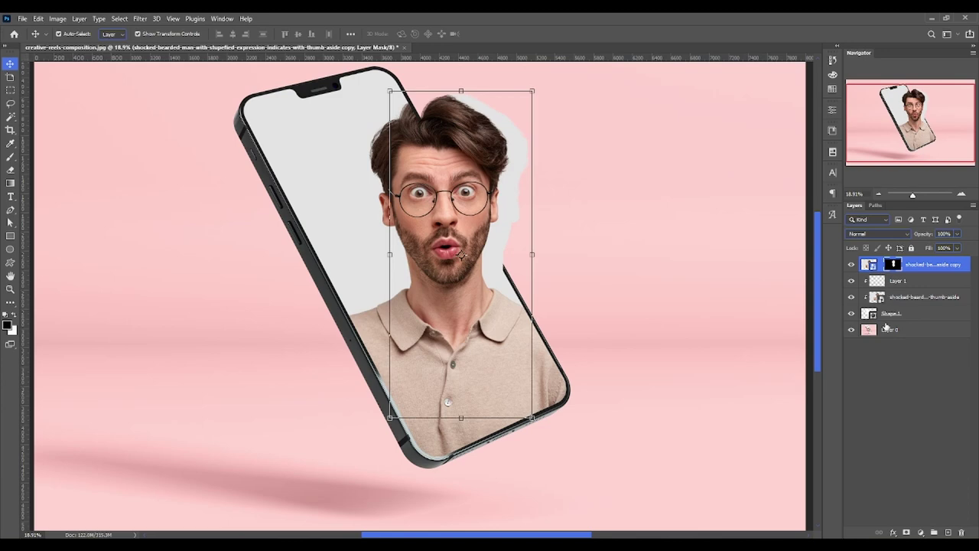
left_click_drag(461, 255, 438, 255)
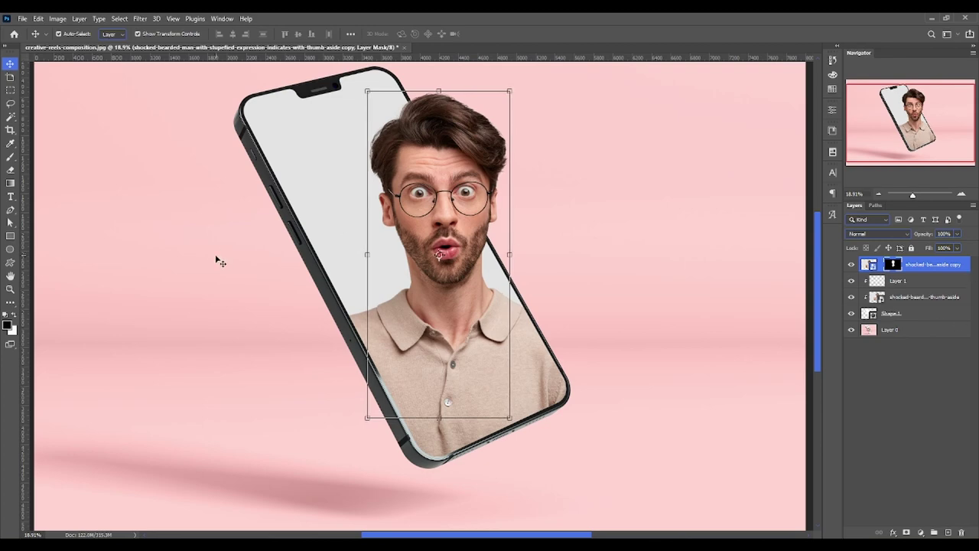
left_click(10, 289)
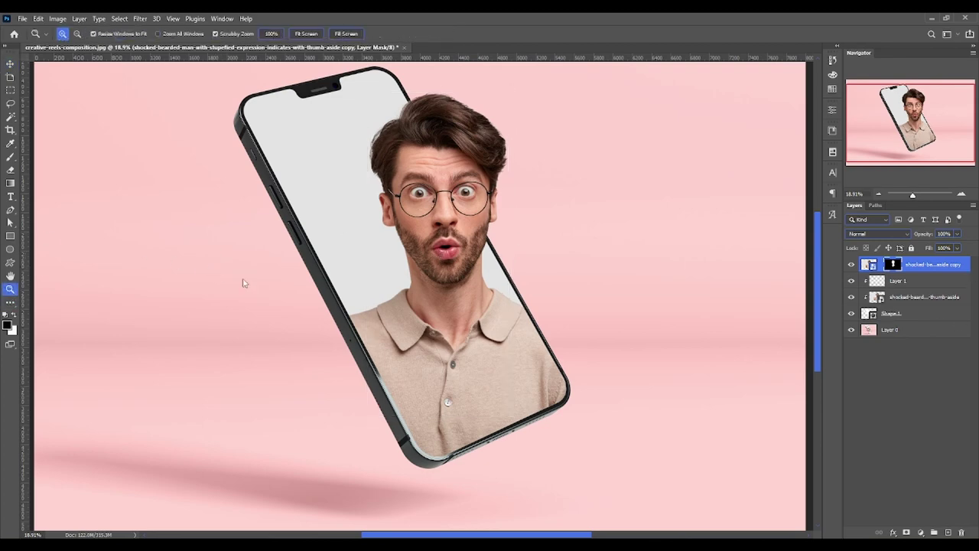
left_click(443, 287, "alt")
Zoom out to the full composite, then zoom back in slightly on the head above the phone.
left_click(443, 284, "alt")
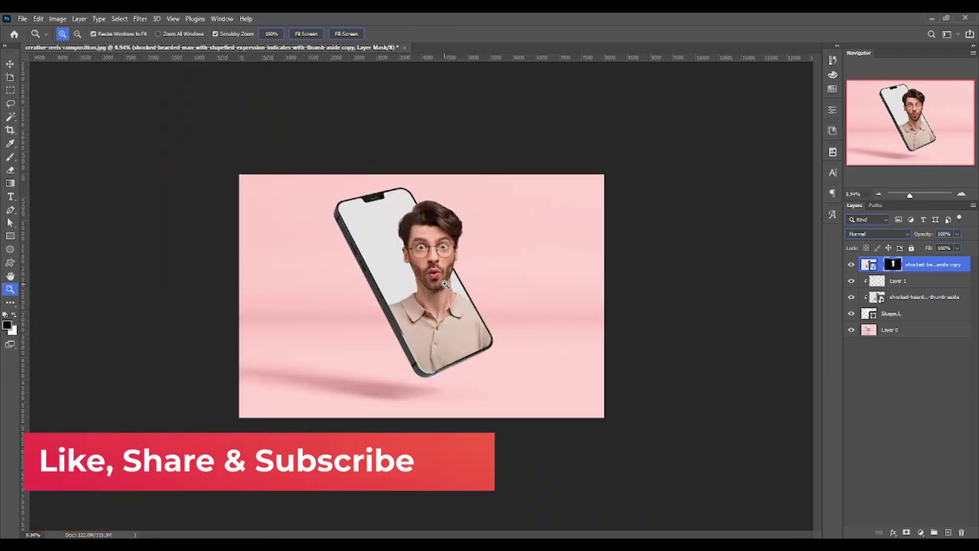
left_click(477, 269)
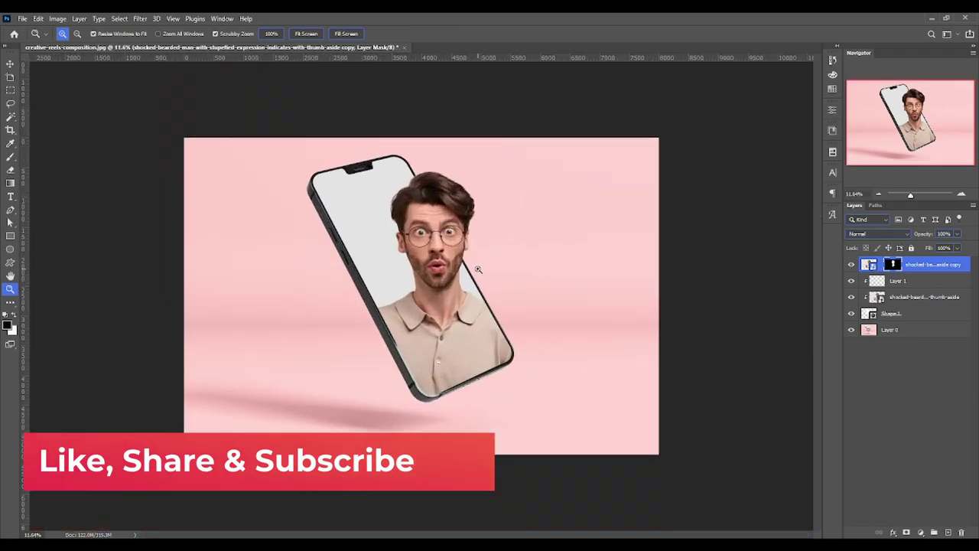